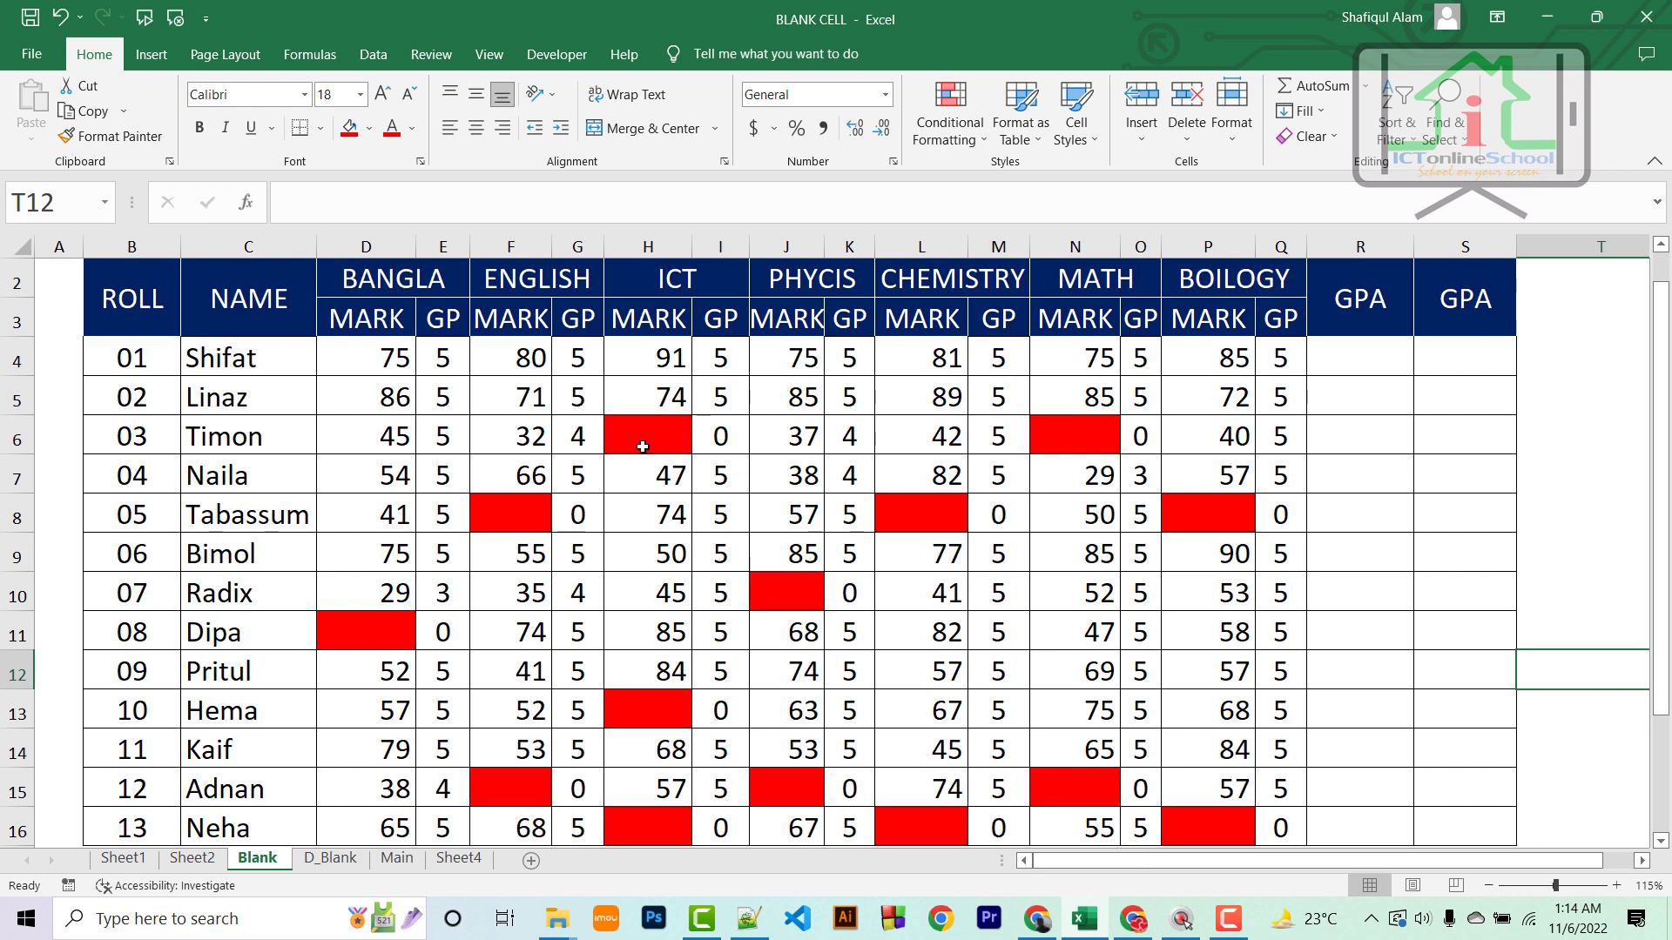
Fill in the blank ICT mark for roll 03 (H6) with 58 on the Blank sheet
left_click(642, 447)
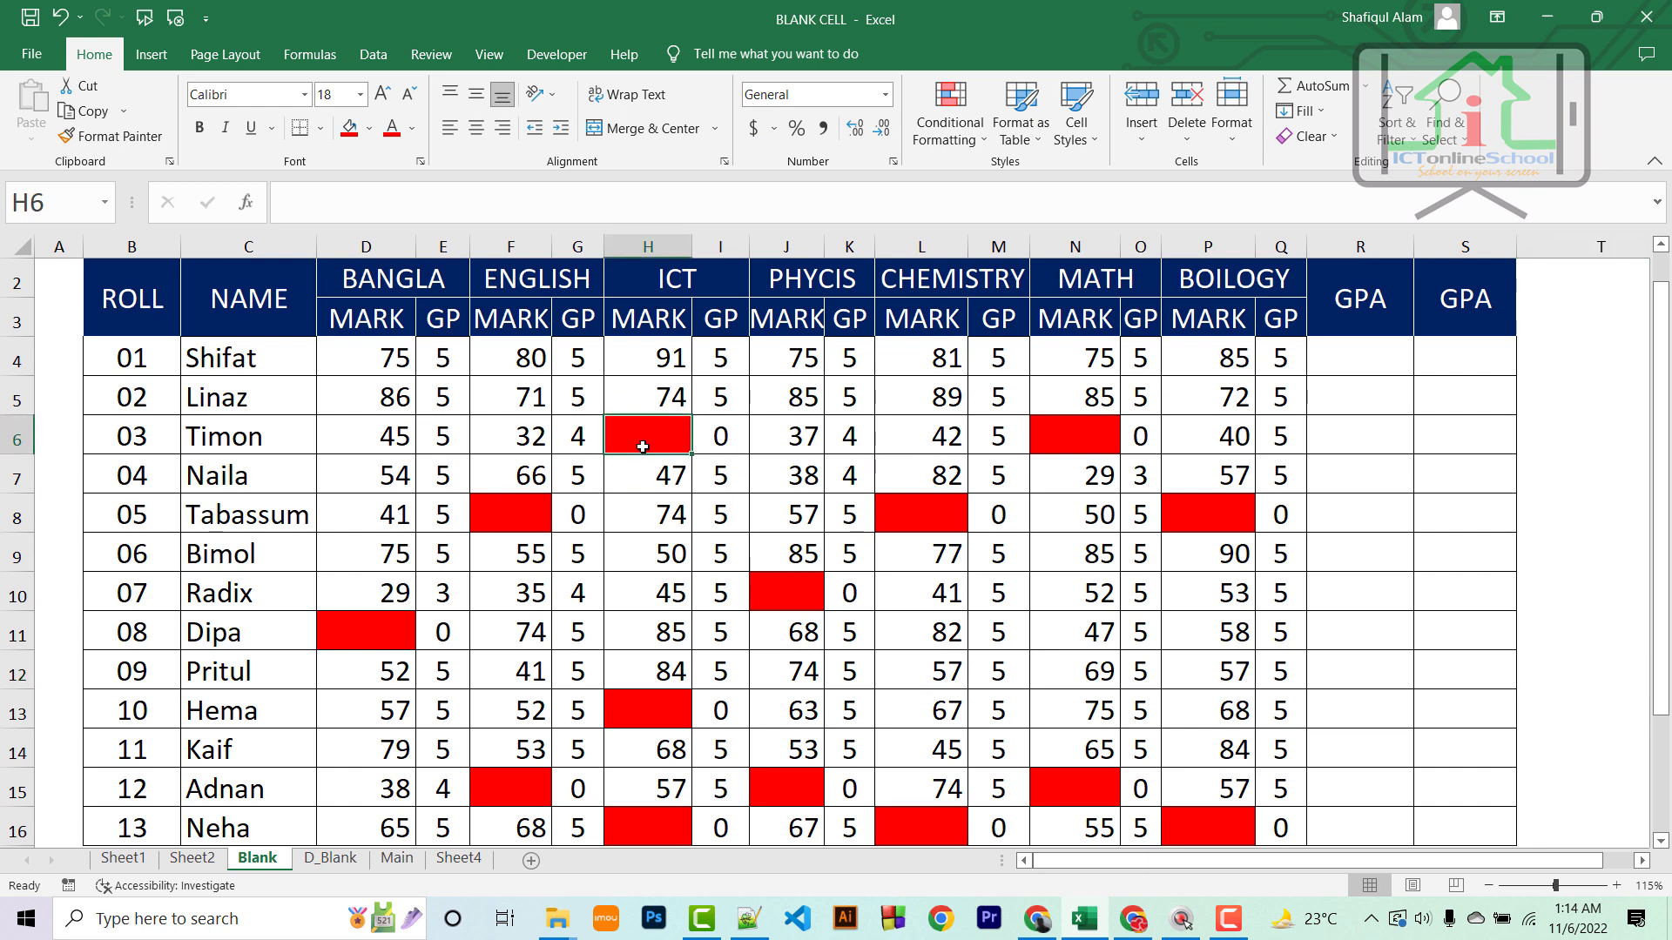
type("58")
key("Return")
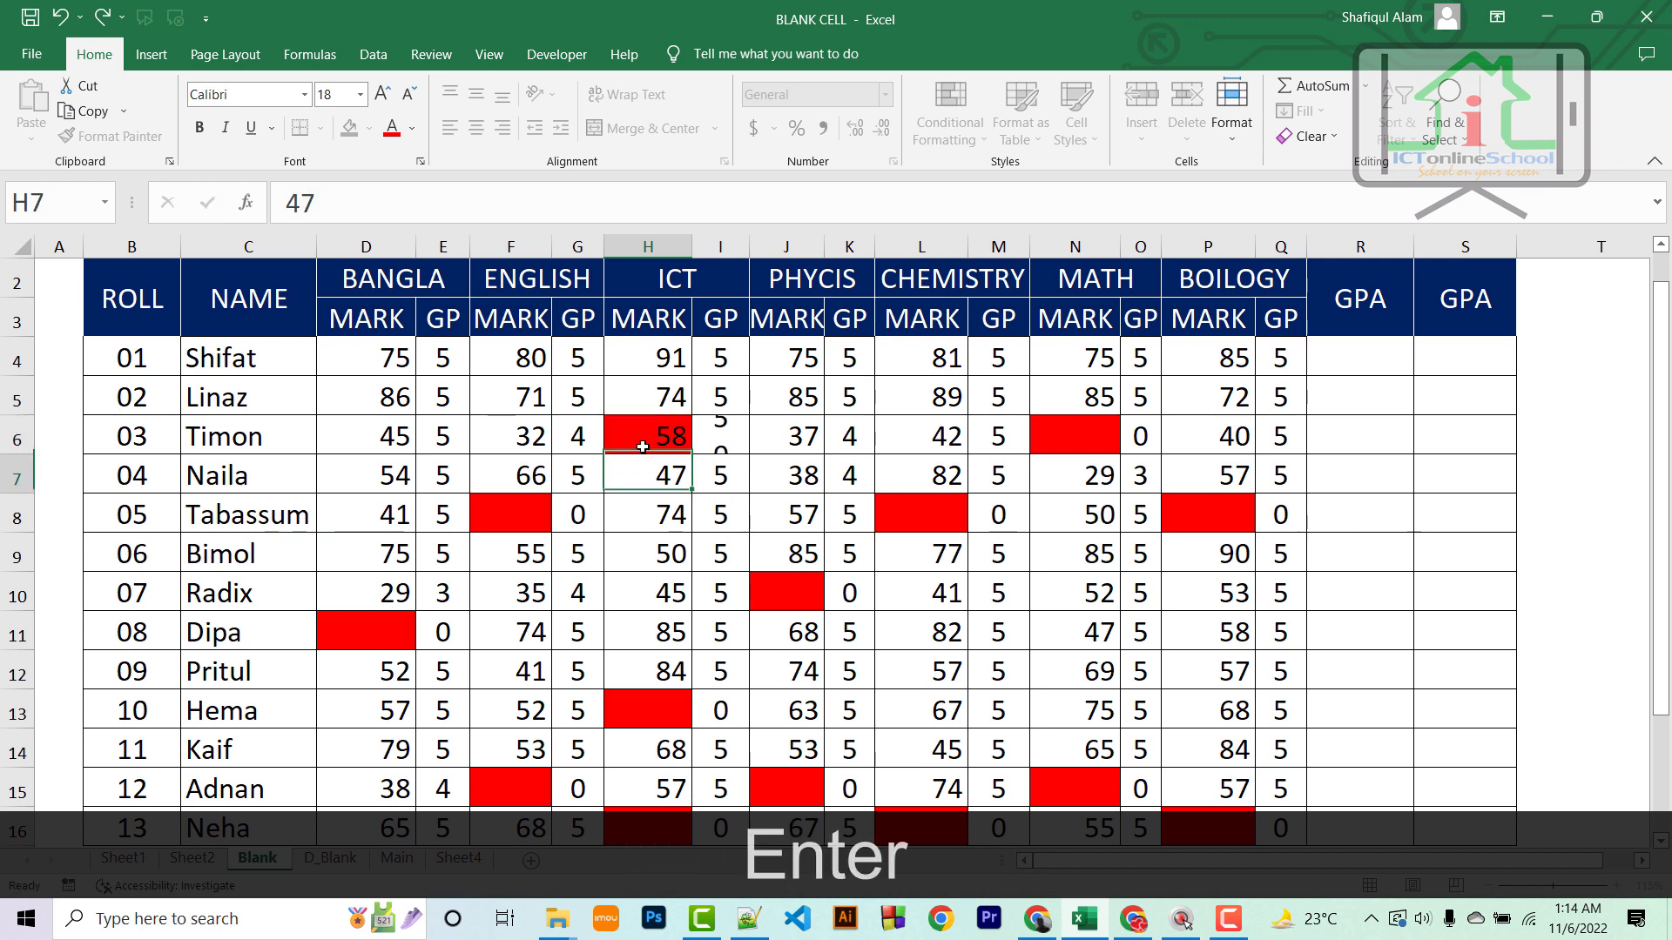
left_click(643, 447)
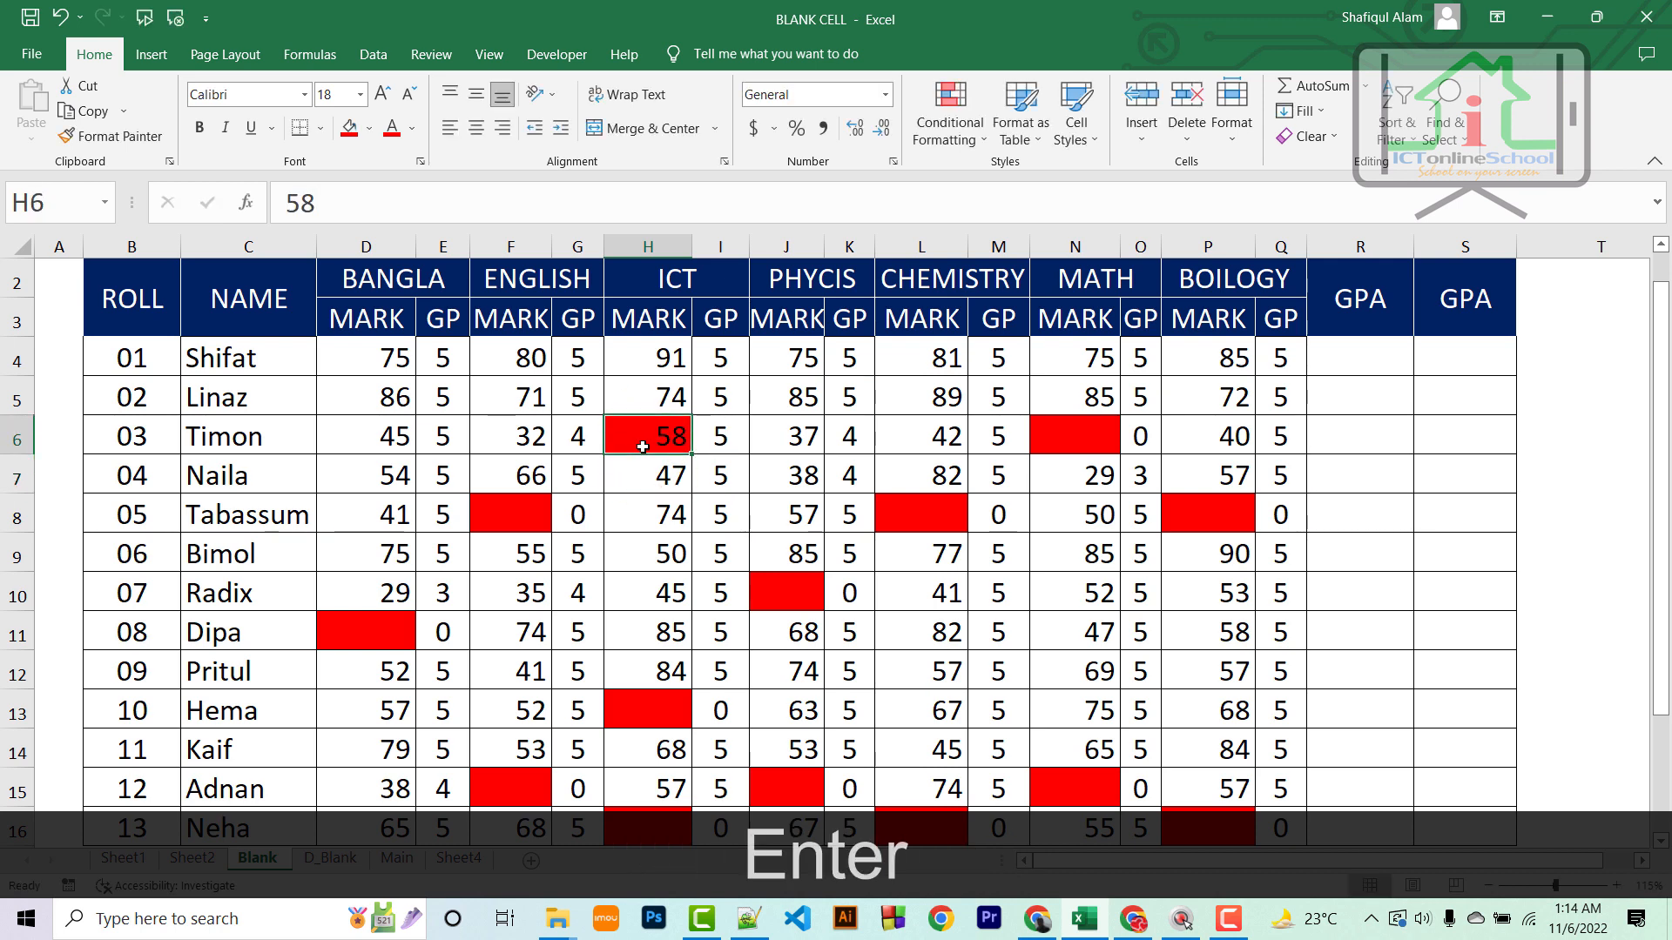
left_click(519, 436)
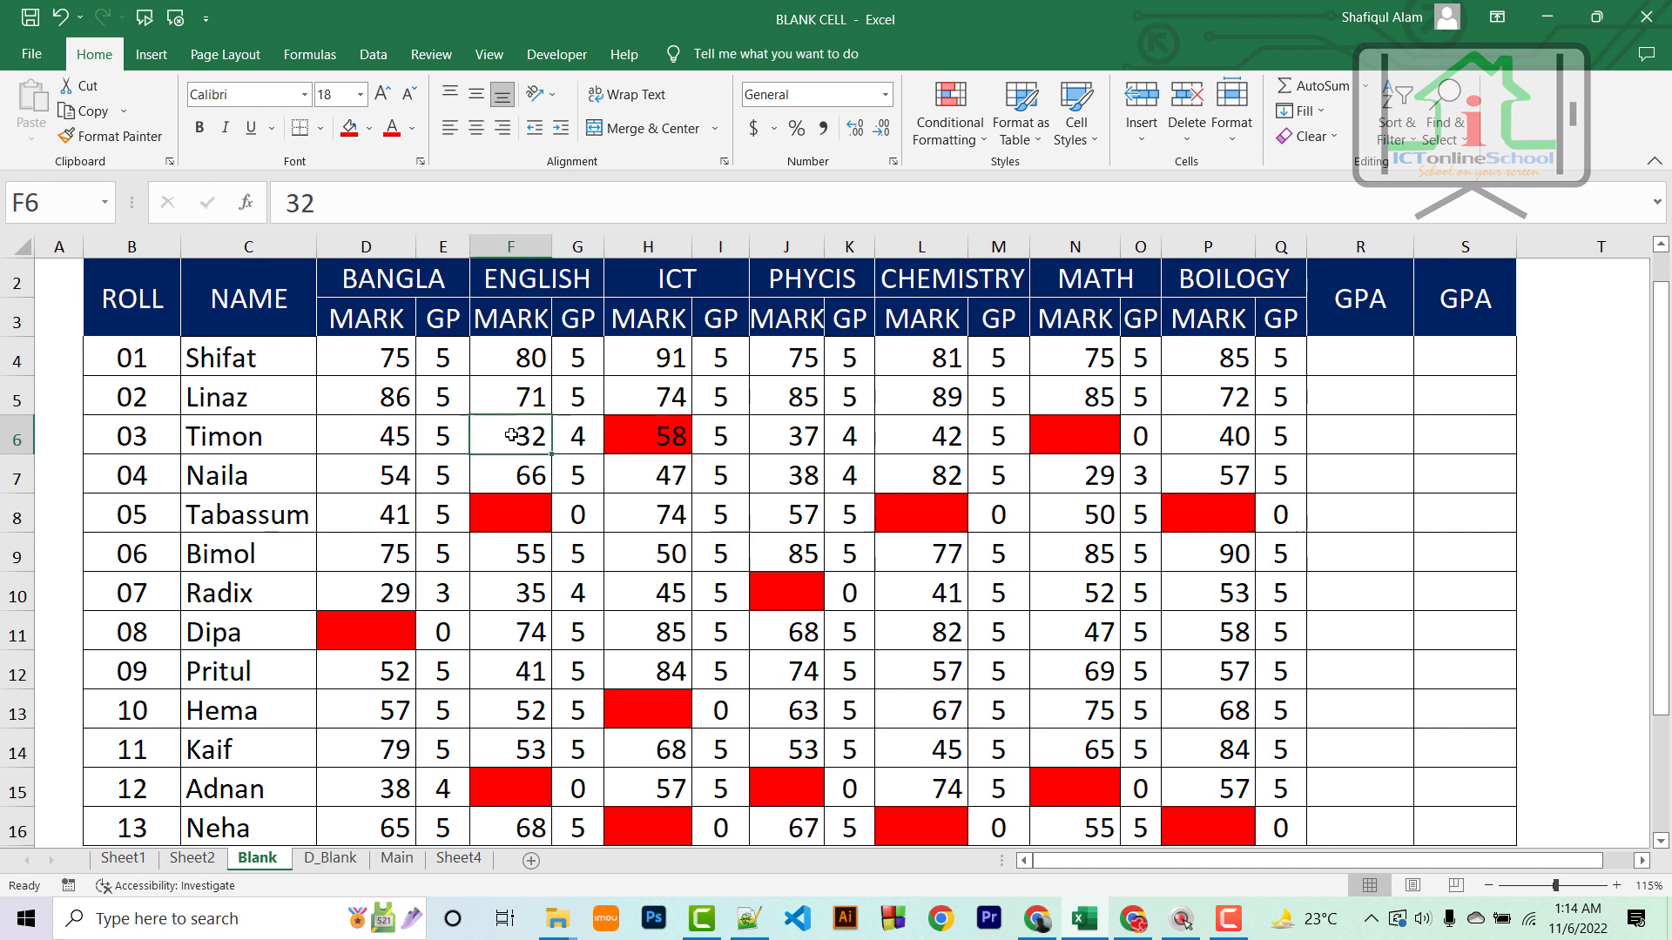
left_click(383, 440)
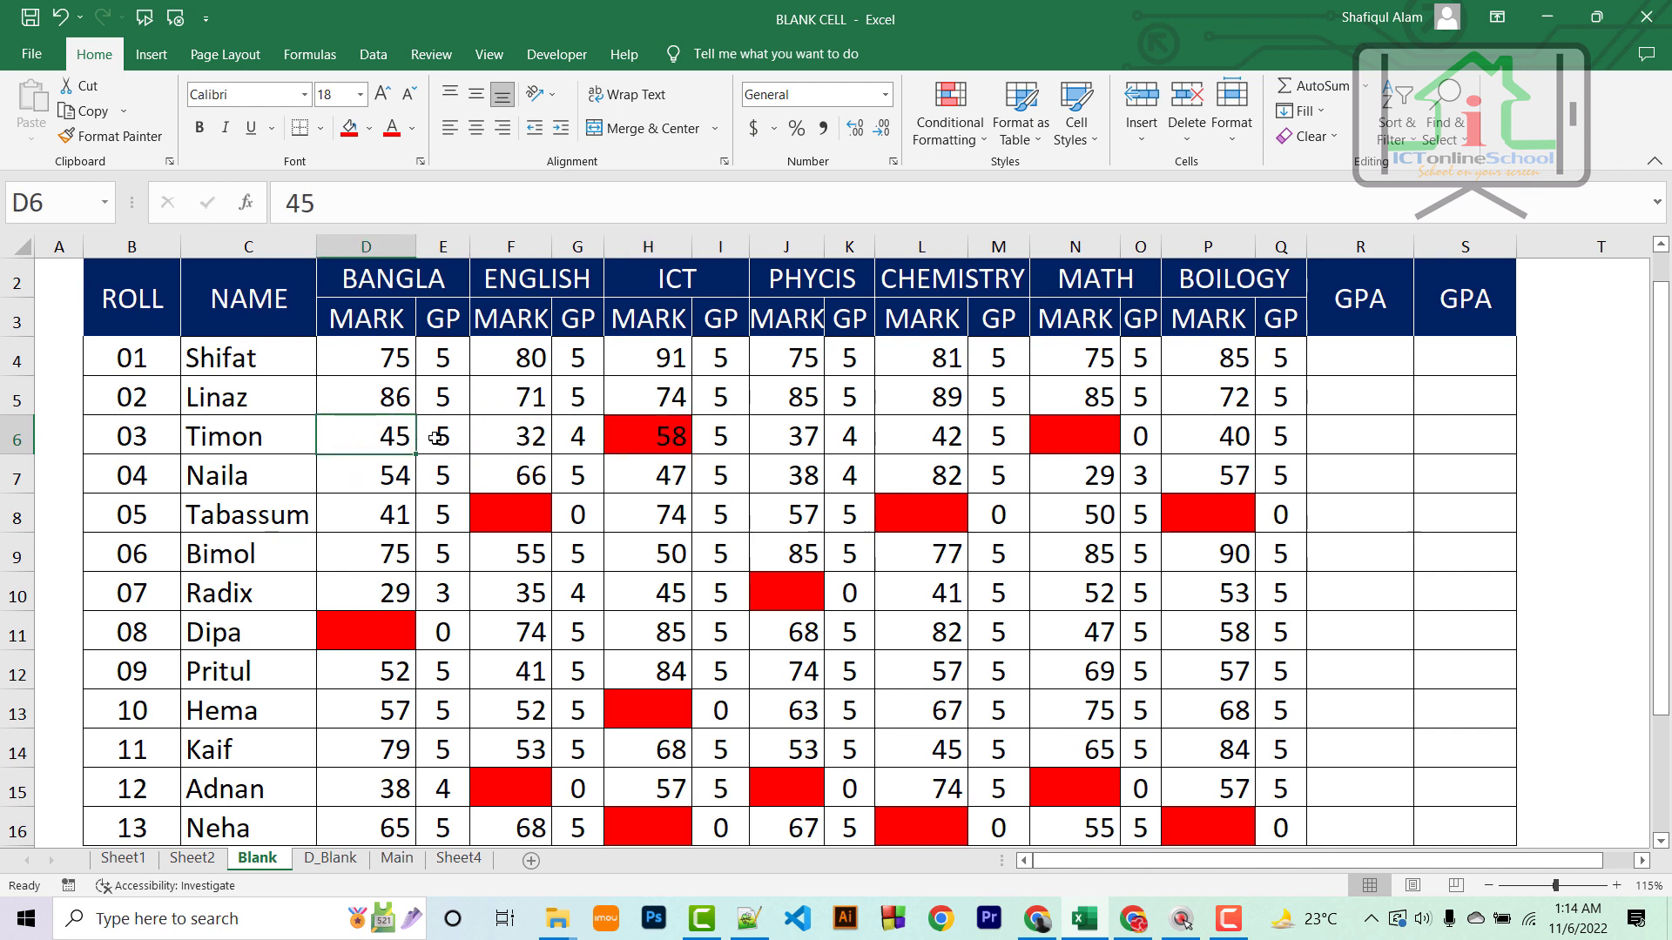
left_click(676, 434)
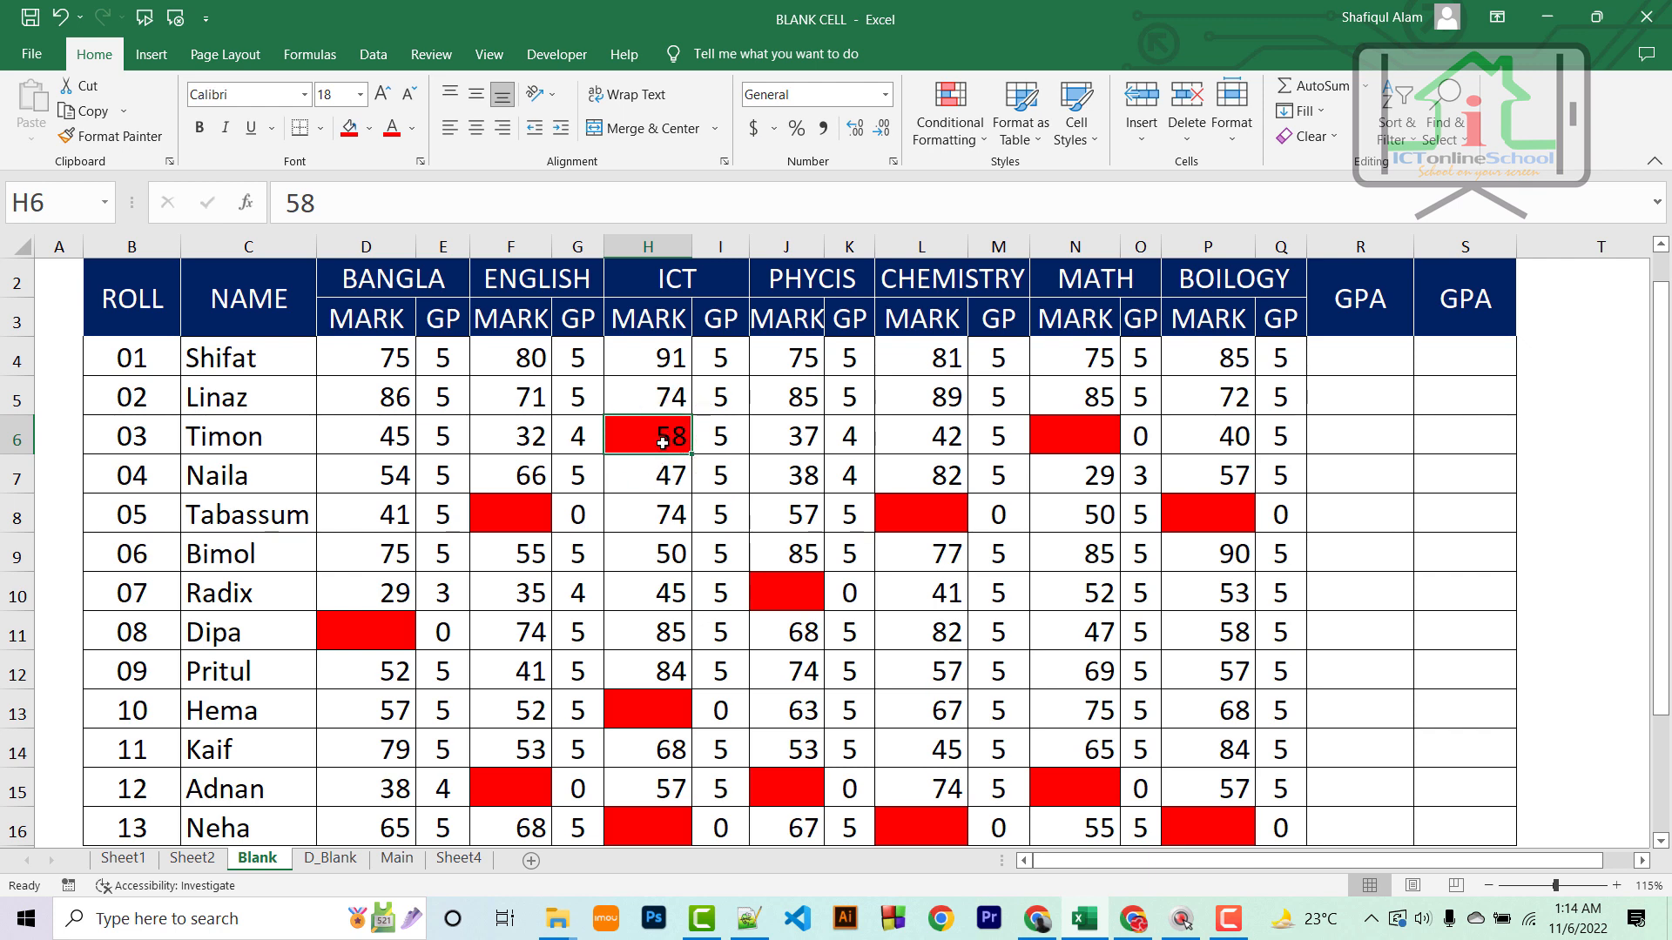
On the D_Blank sheet, enter 58 as the ICT mark for roll 03 in H6 and check its grade point formula
left_click(332, 859)
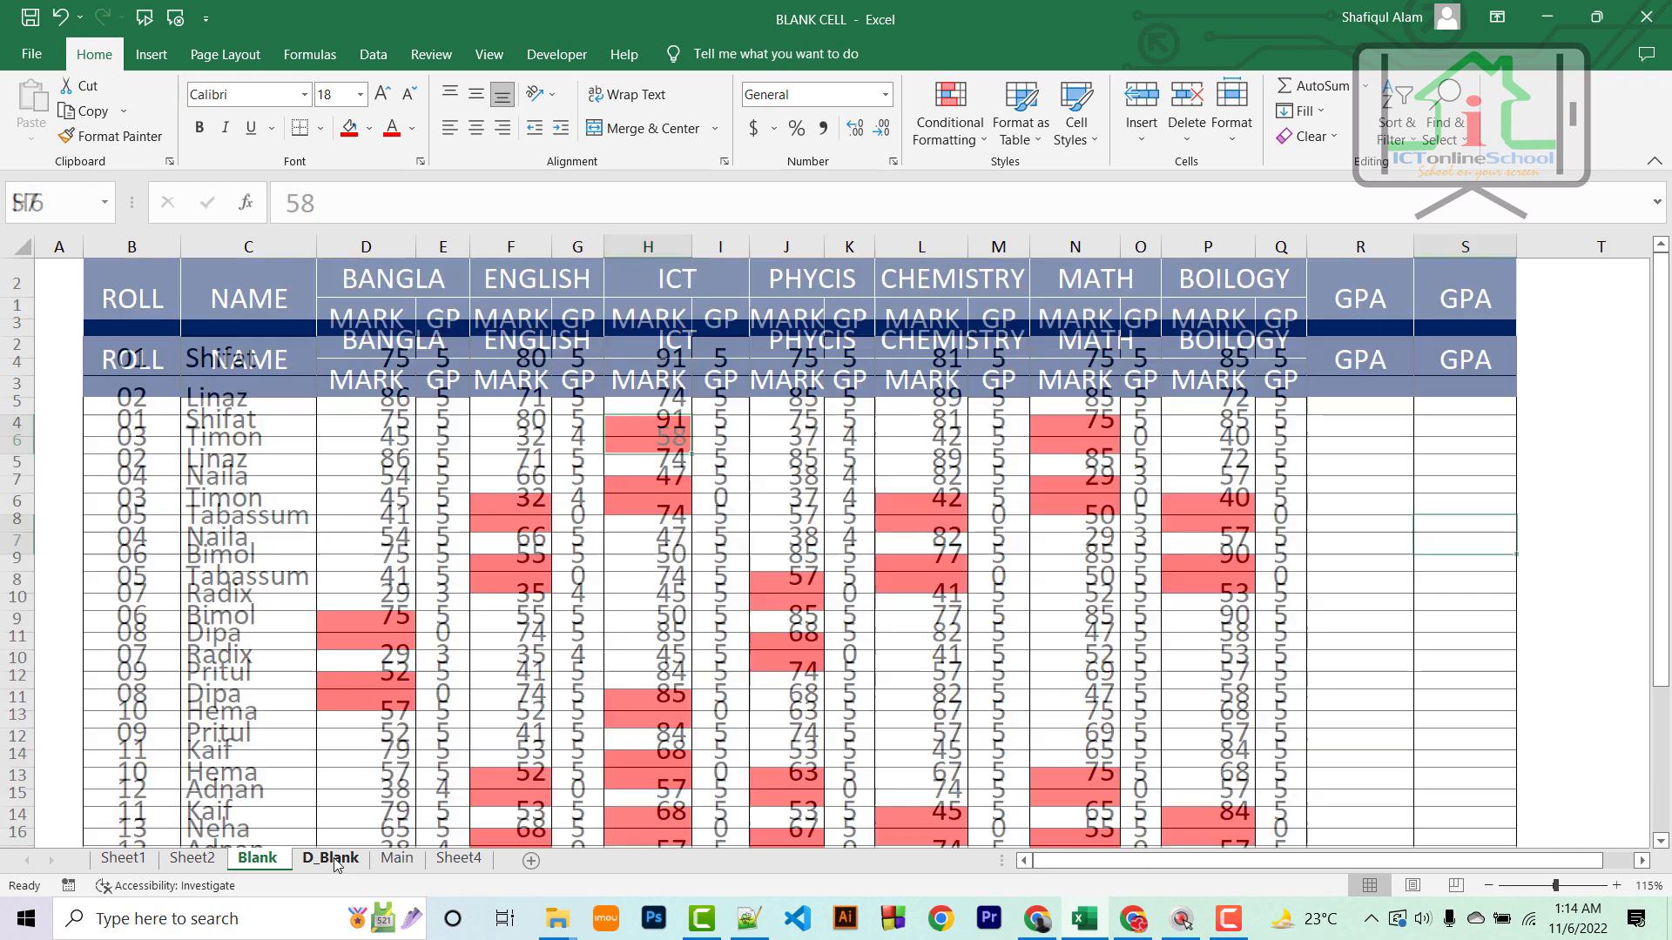
left_click(659, 503)
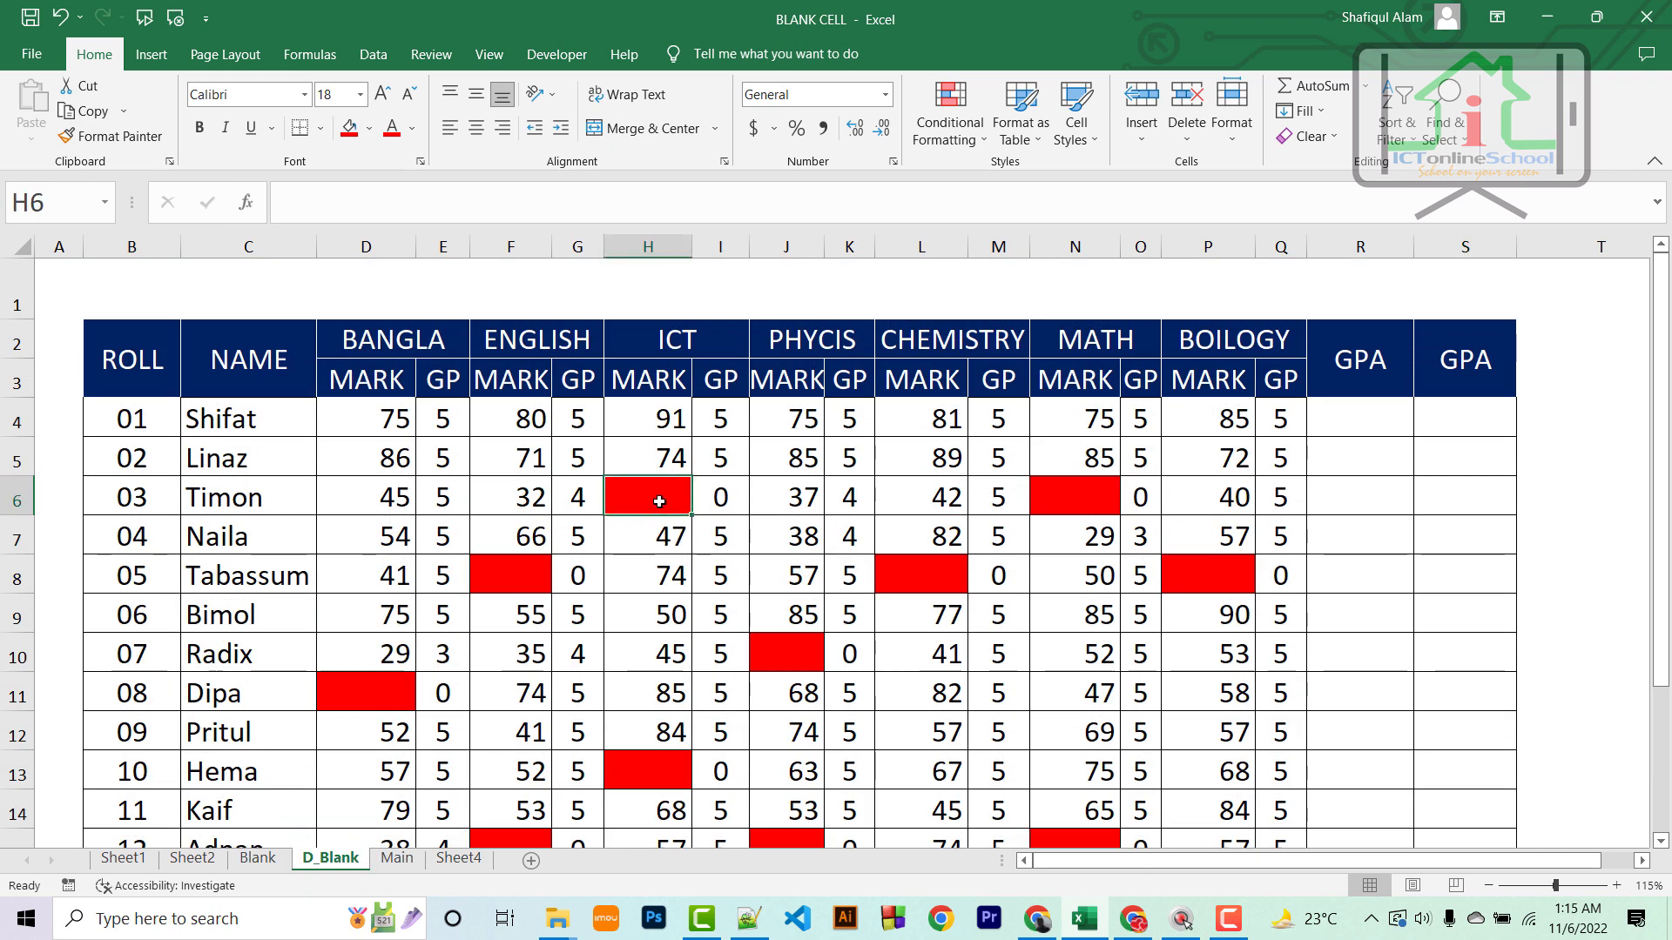
type("58")
key("Return")
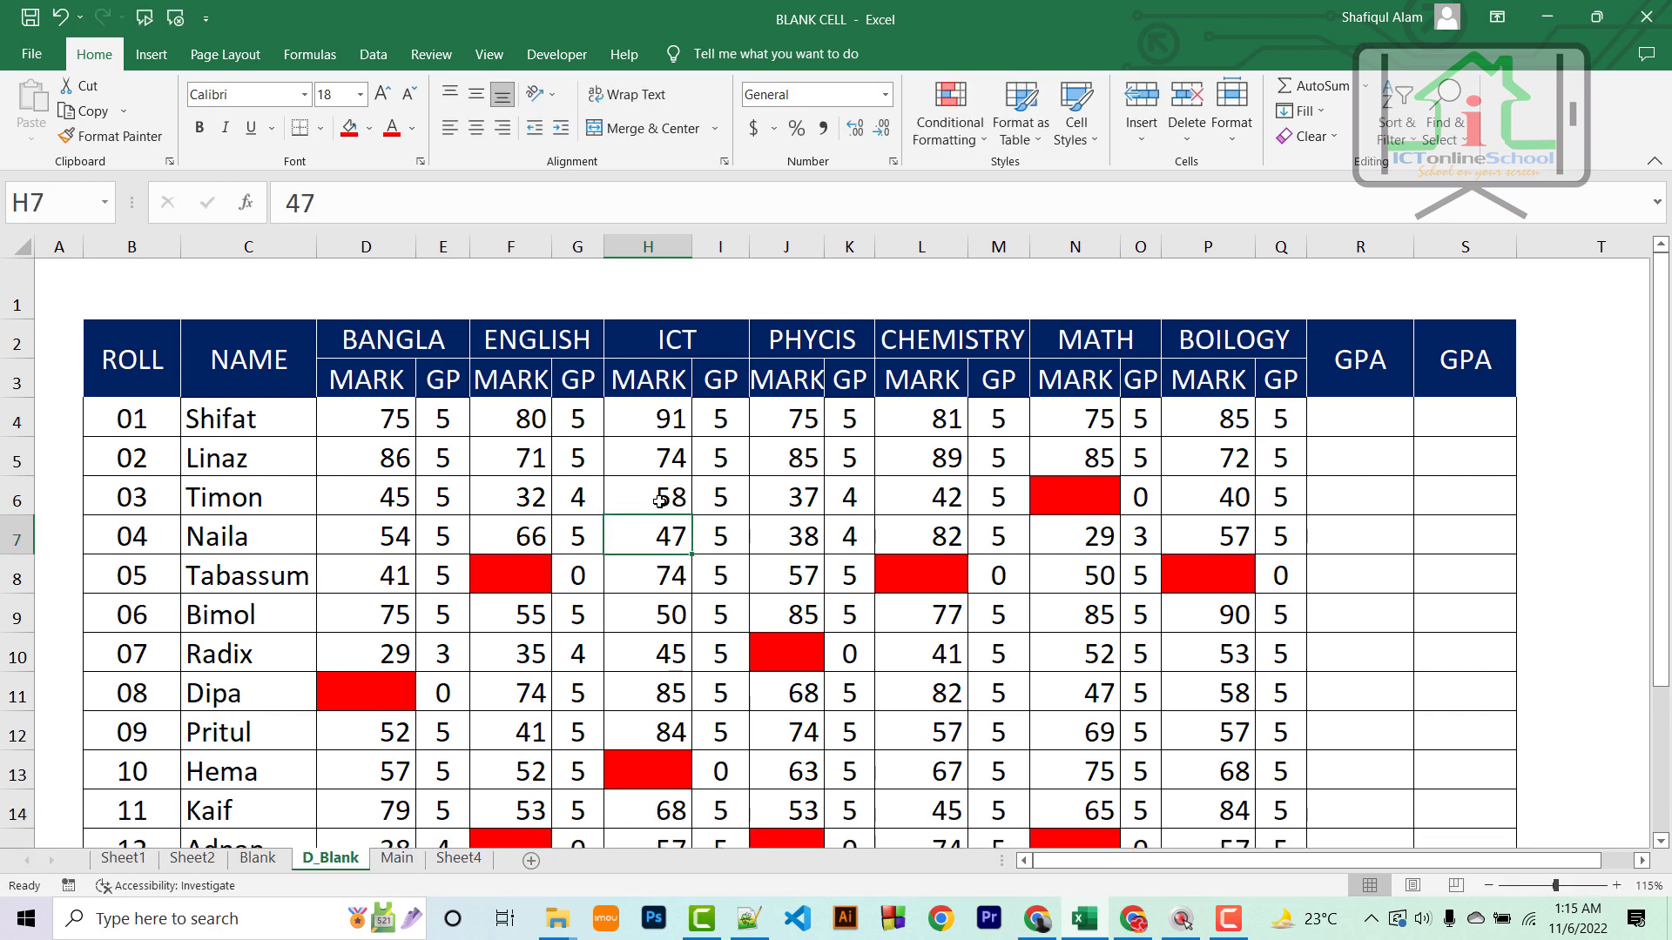
left_click(660, 502)
left_click(721, 503)
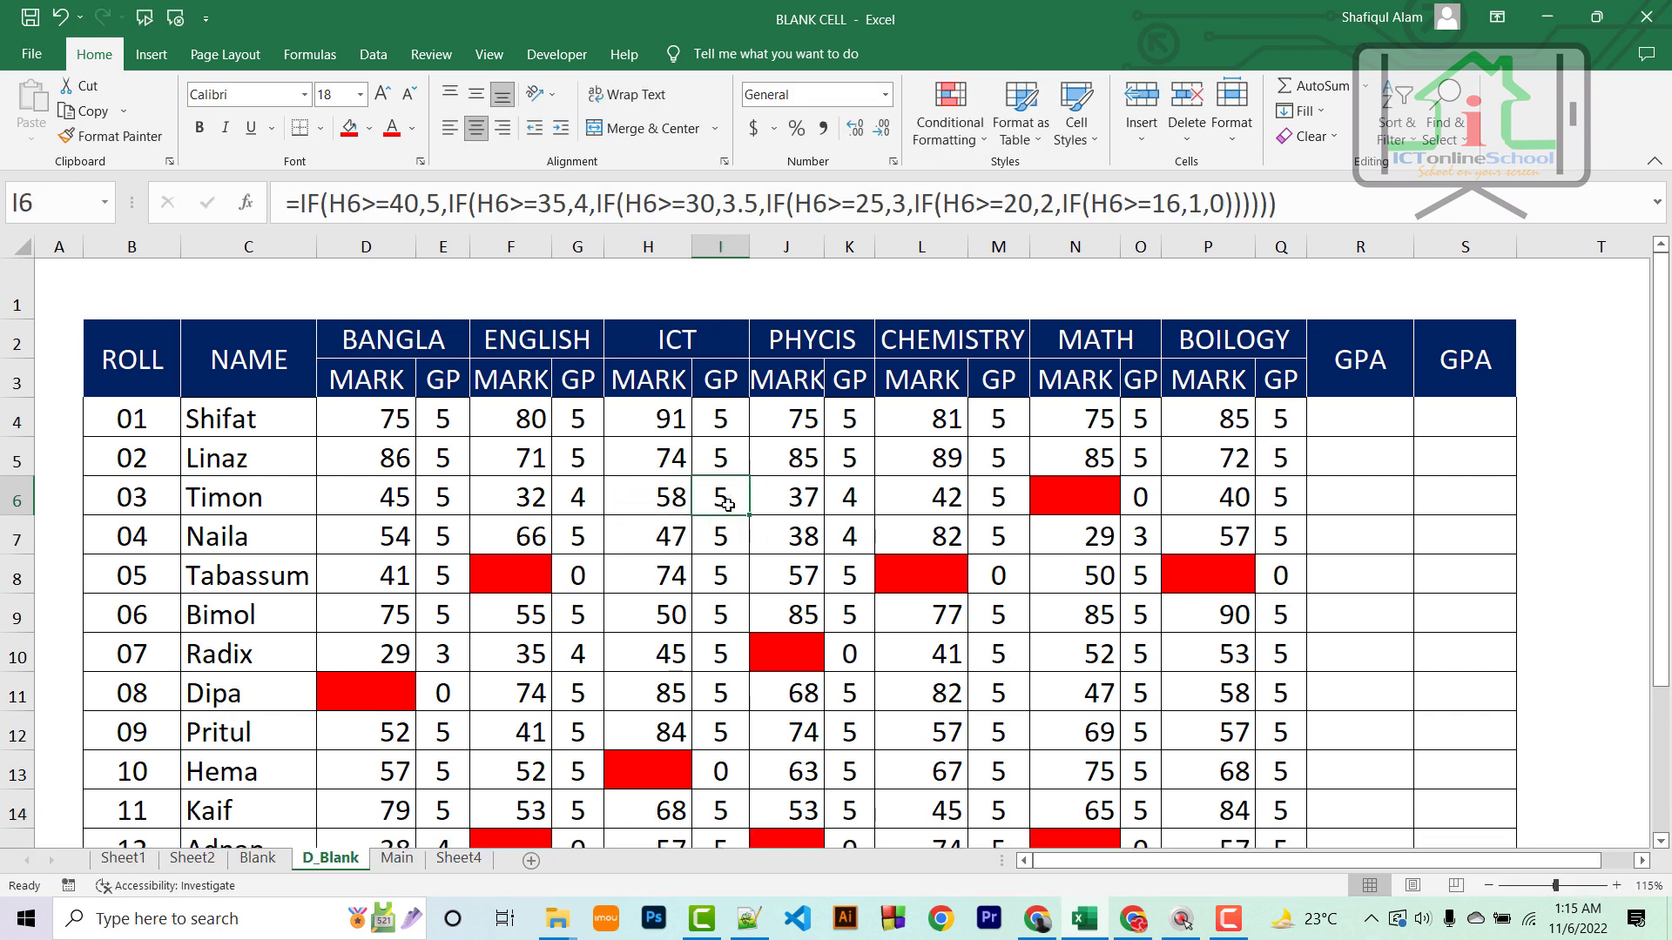
Clear the PHYCIS mark for roll 03 in J6 and switch to the Main sheet
left_click(800, 500)
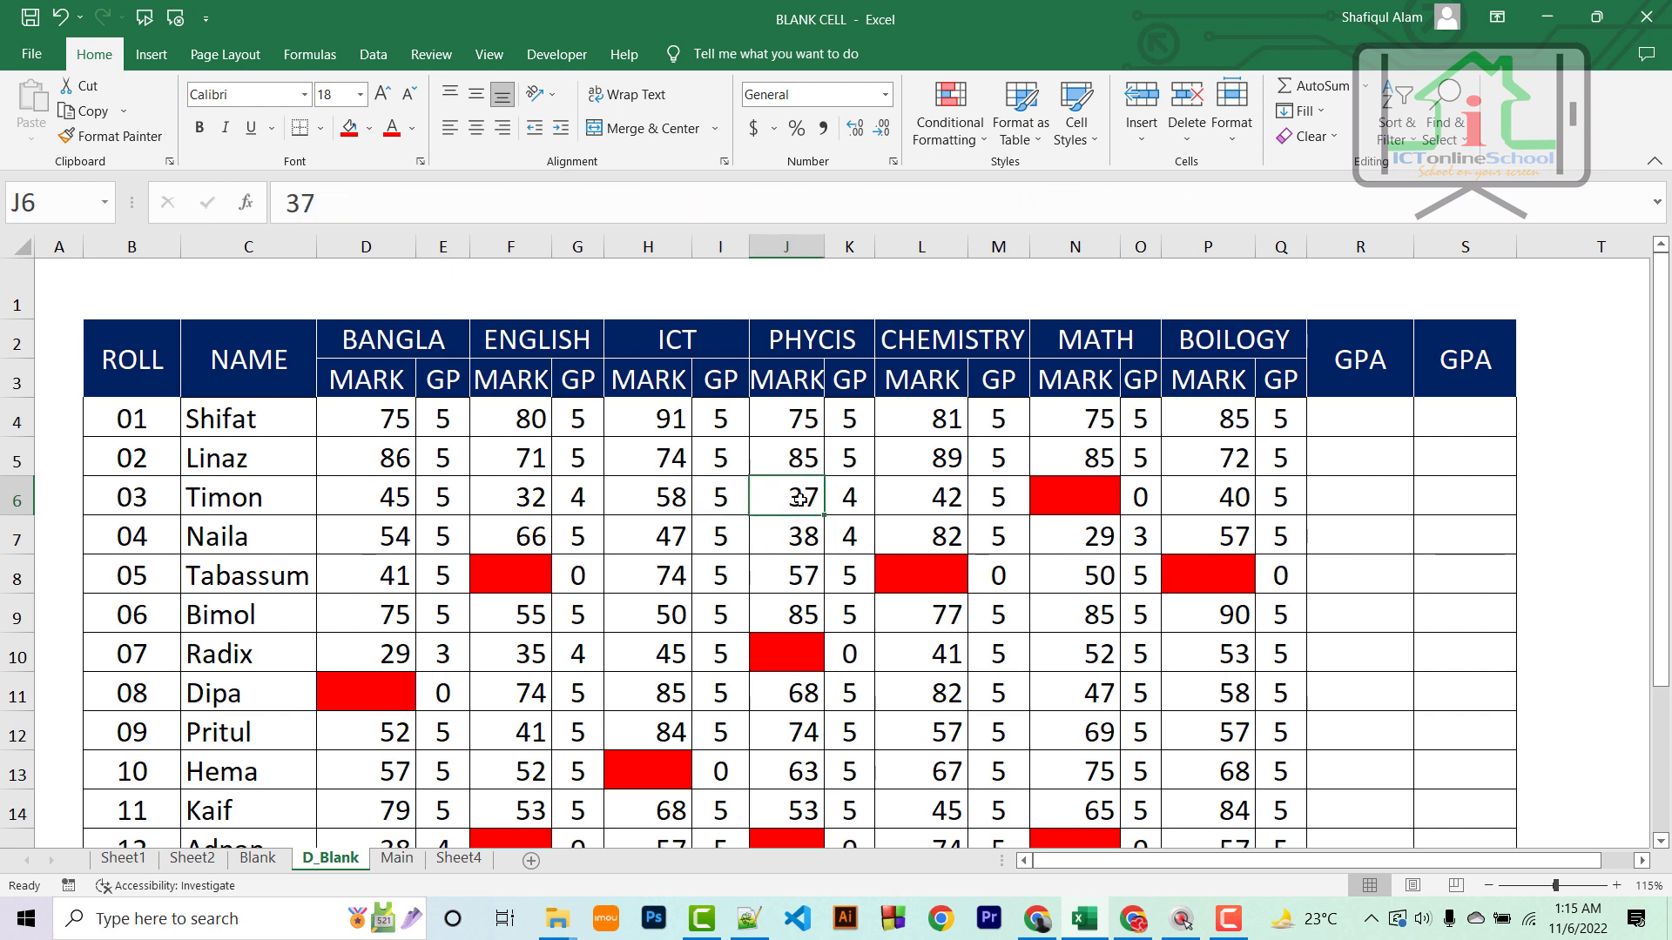
key("Delete")
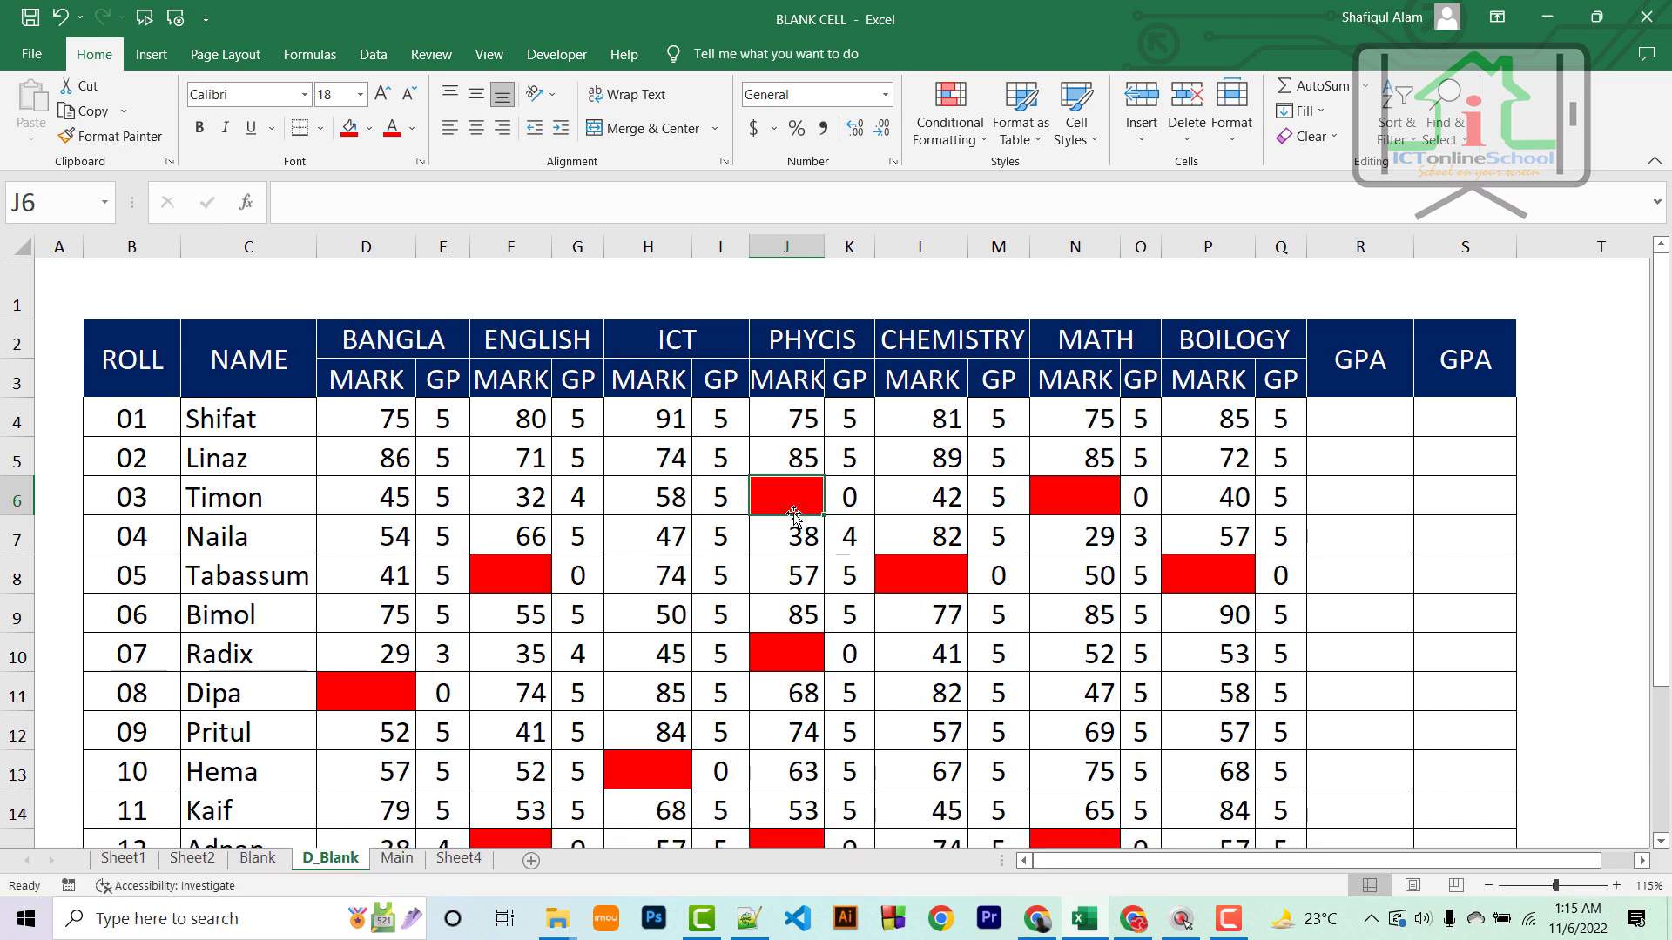
left_click(262, 860)
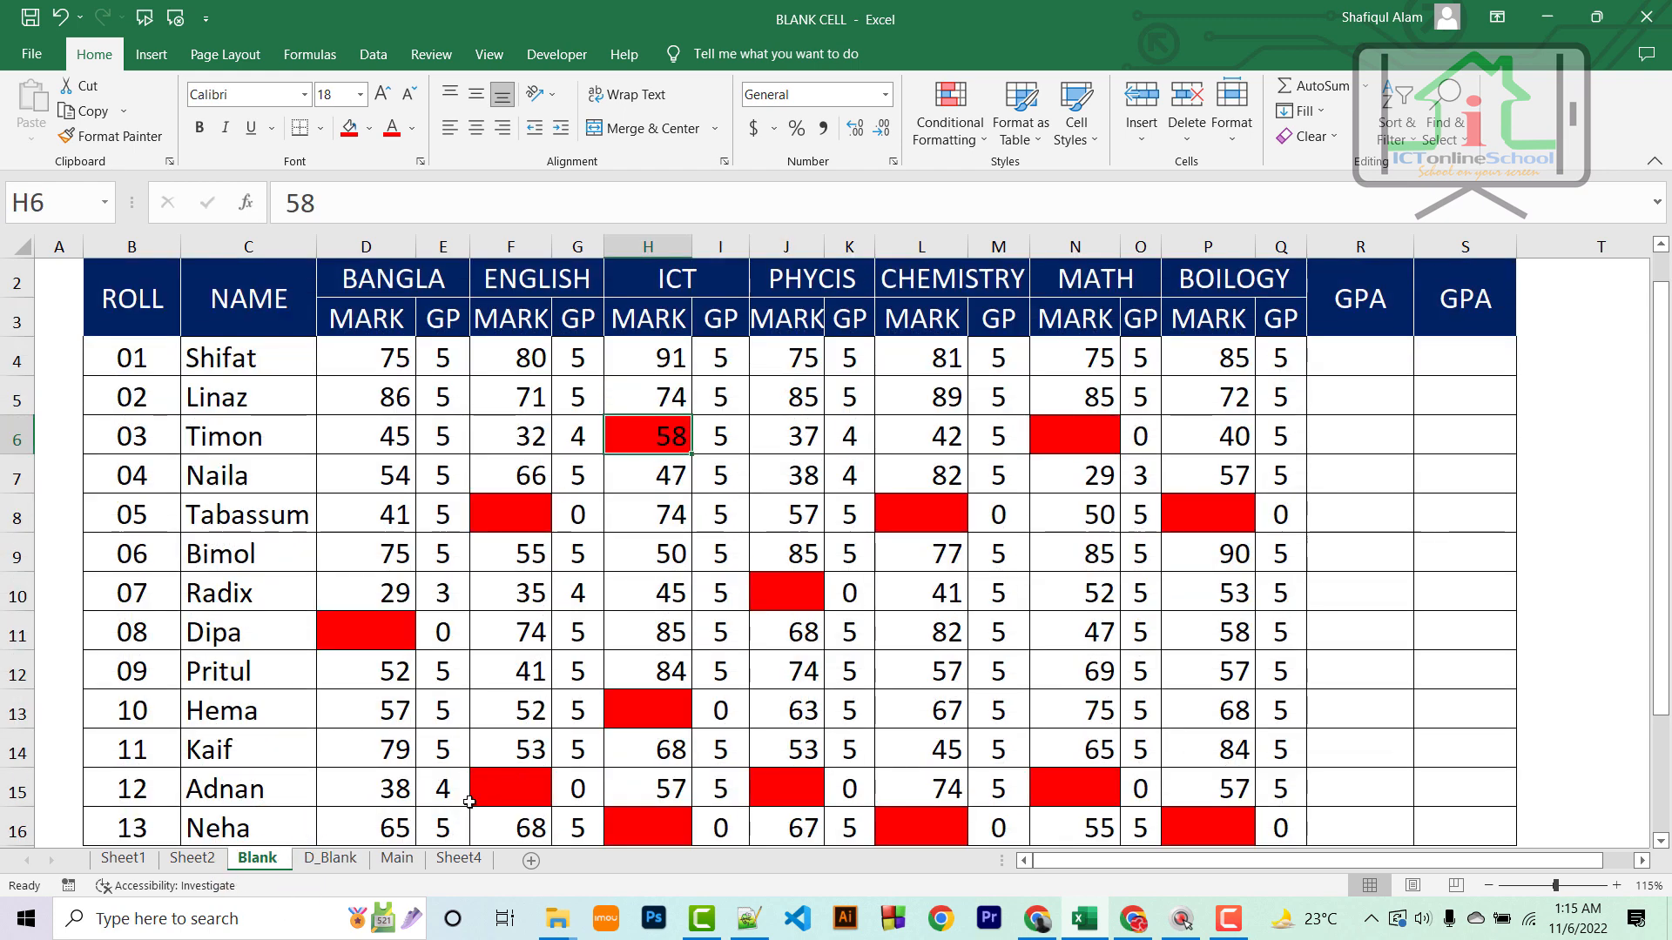
left_click(398, 858)
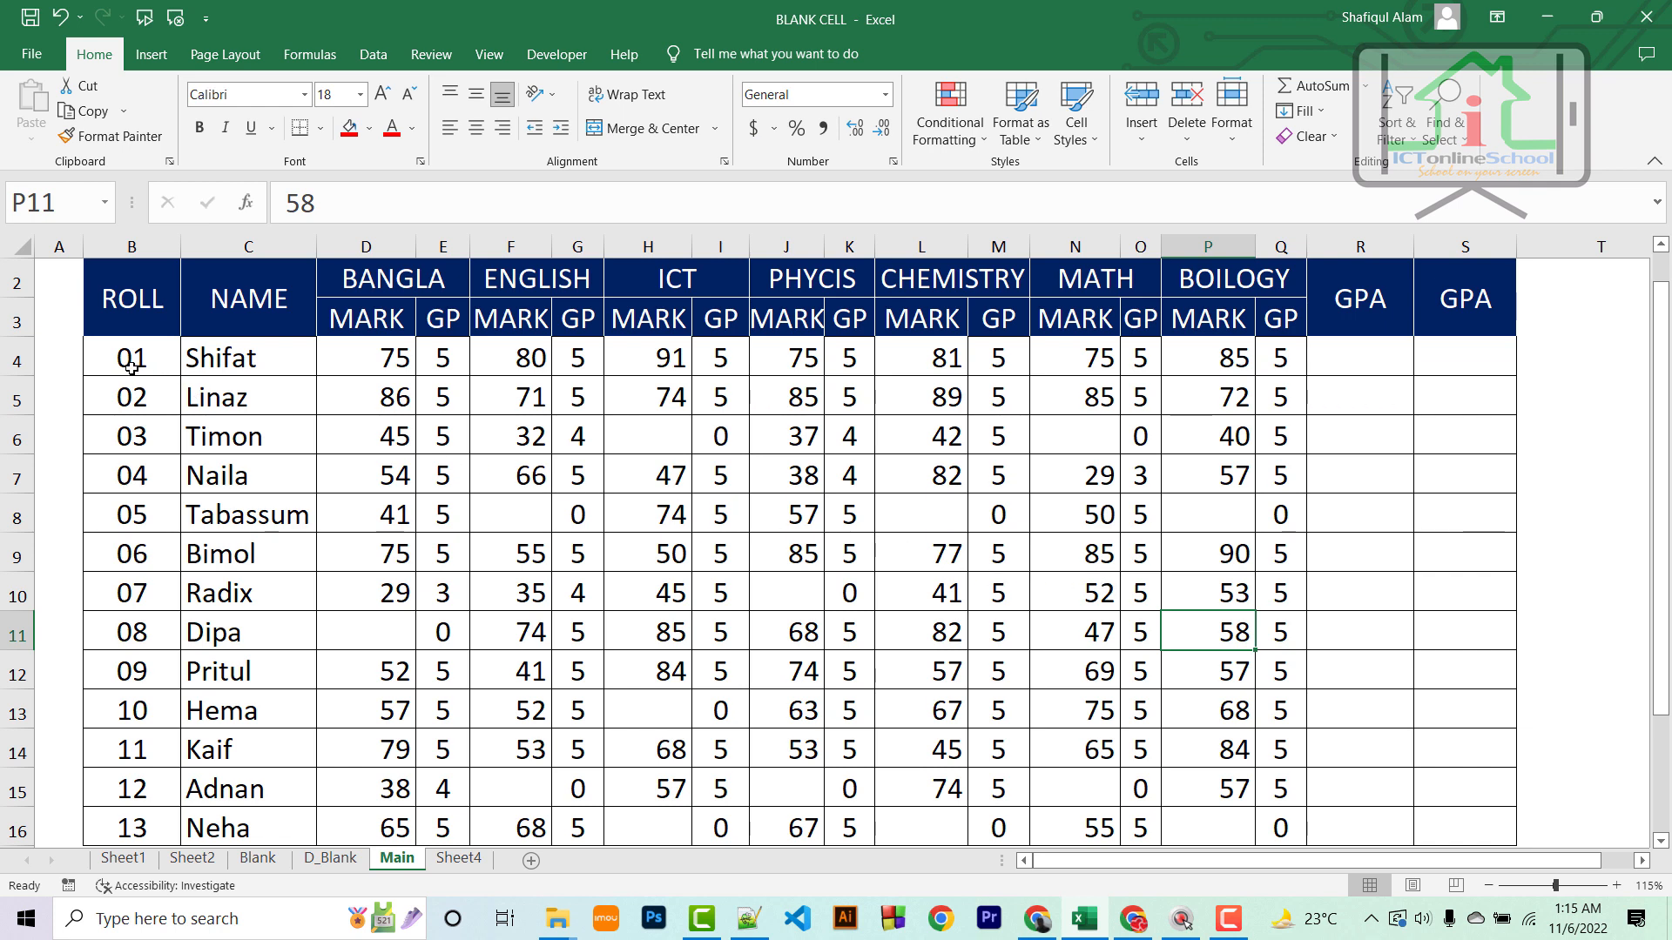
Select only the blank cells within B4:Q16 using Go To Special and fill them with red
left_click_drag(147, 373, 1262, 839)
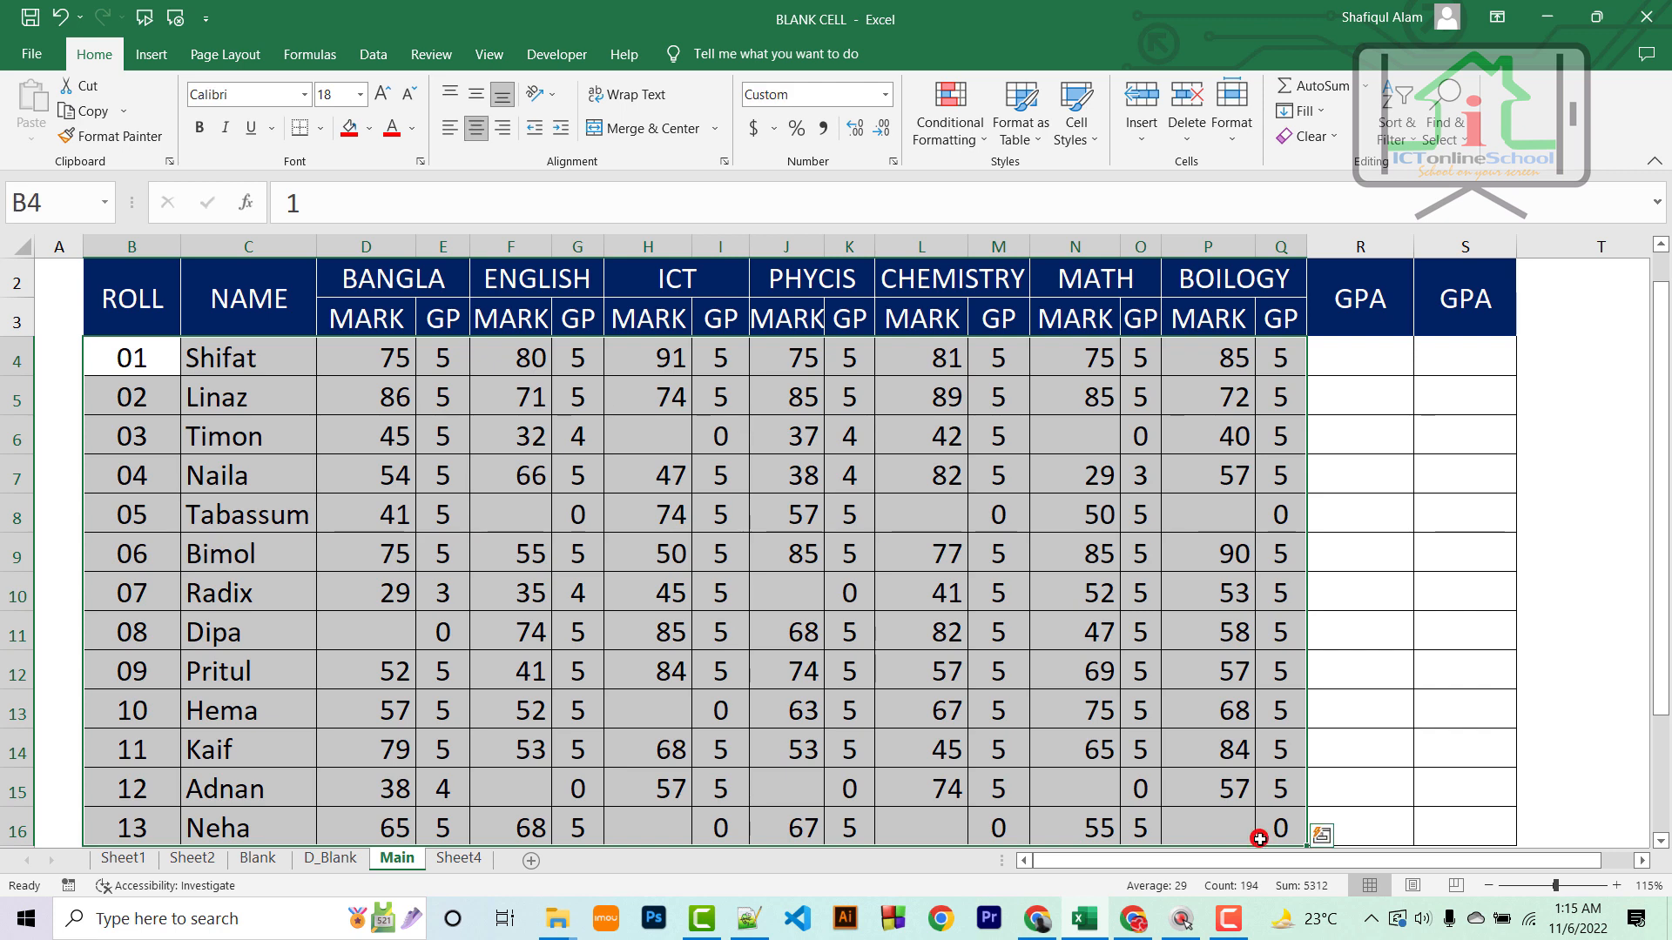
left_click(1450, 147)
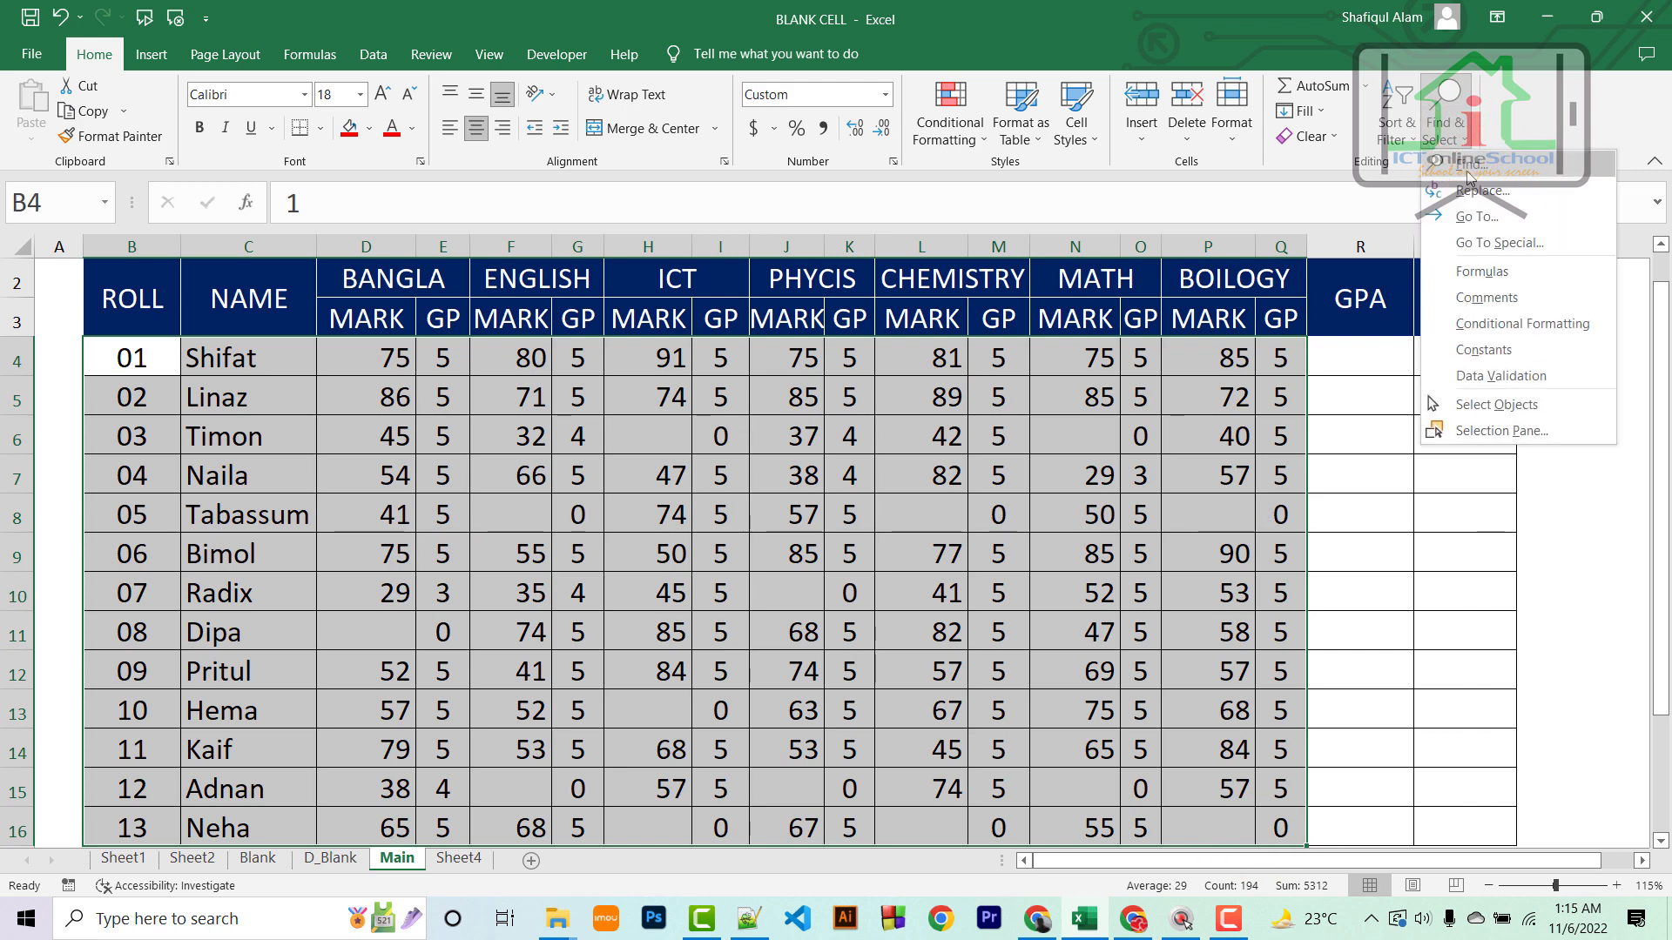
left_click(1492, 244)
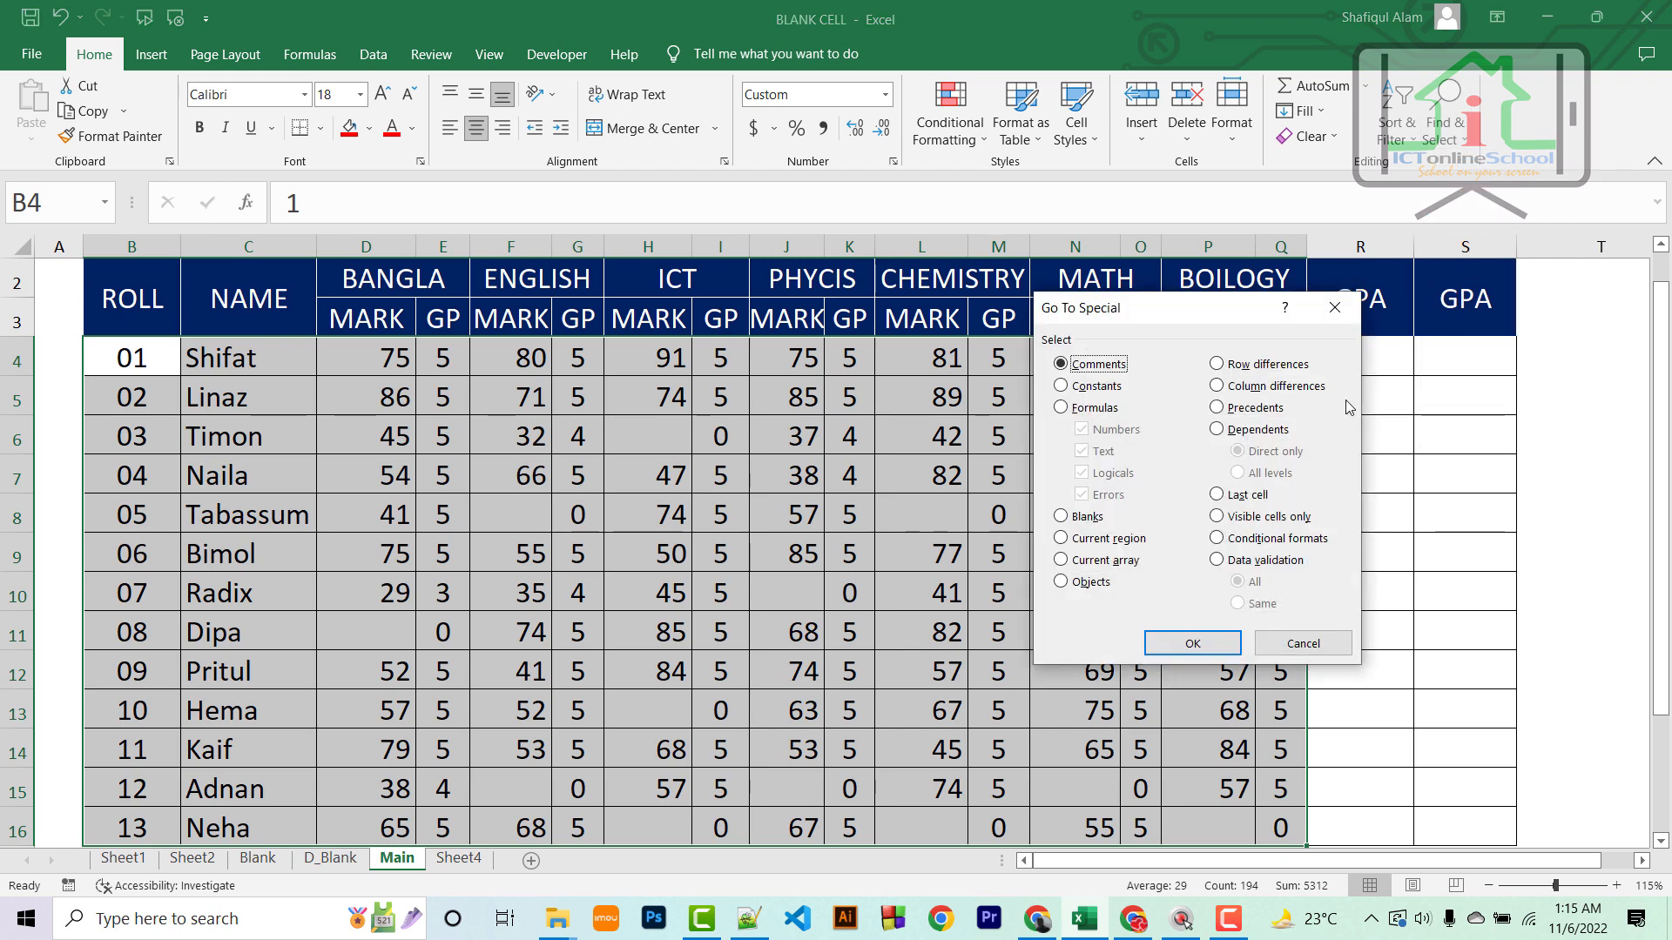
left_click(1061, 517)
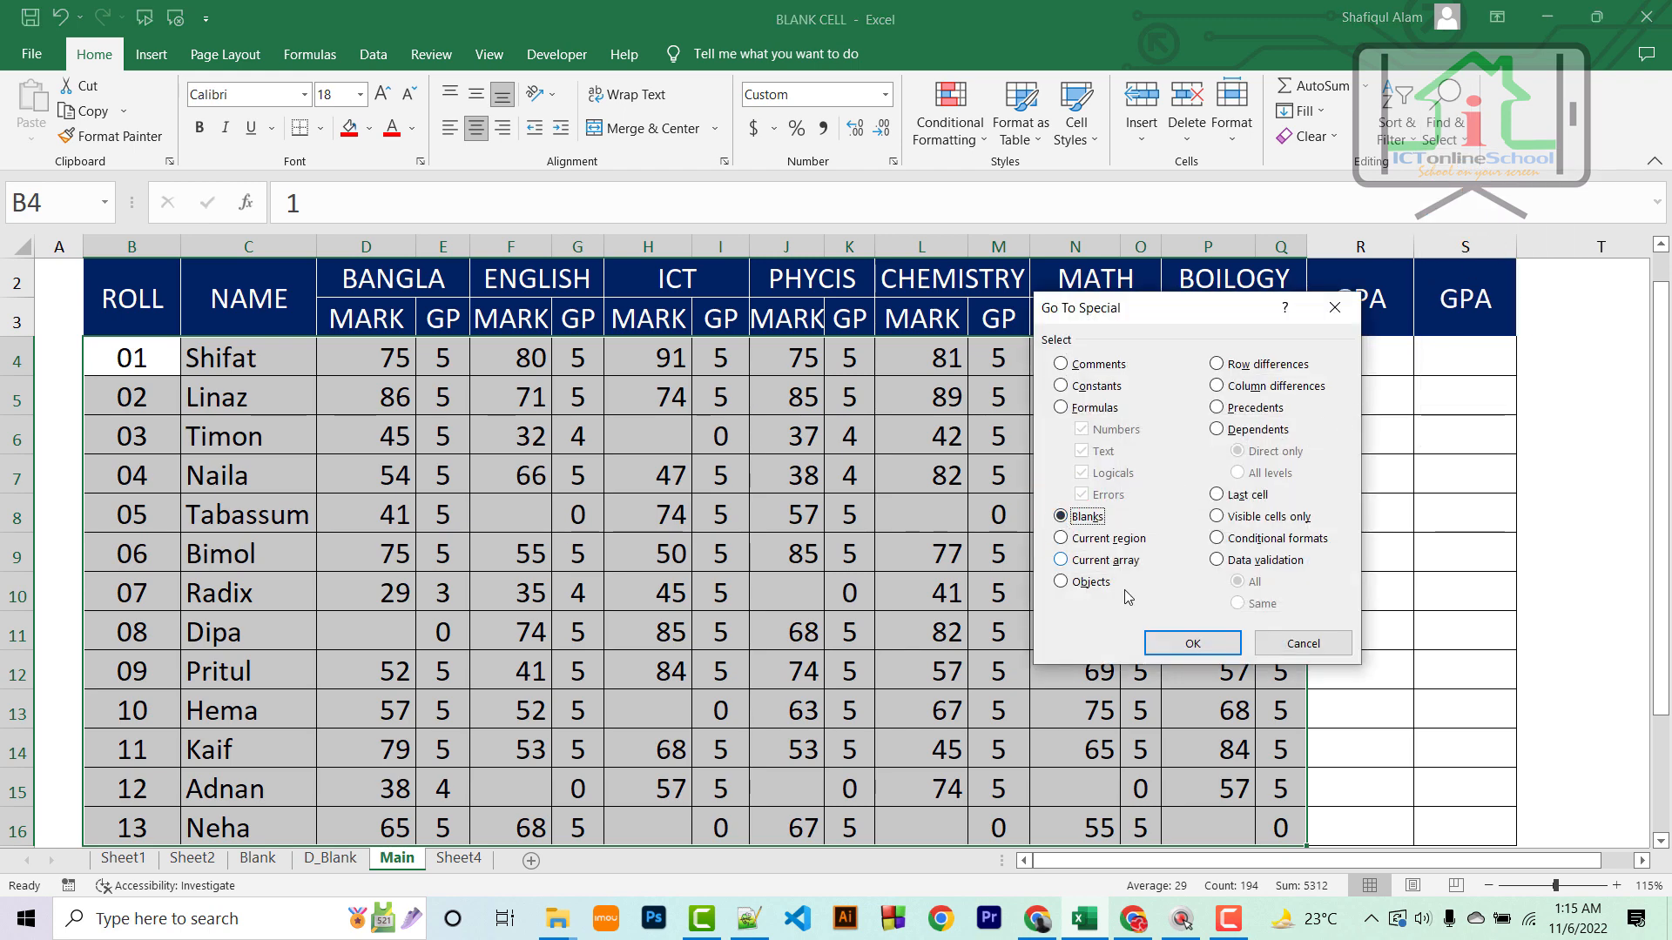
left_click(1167, 643)
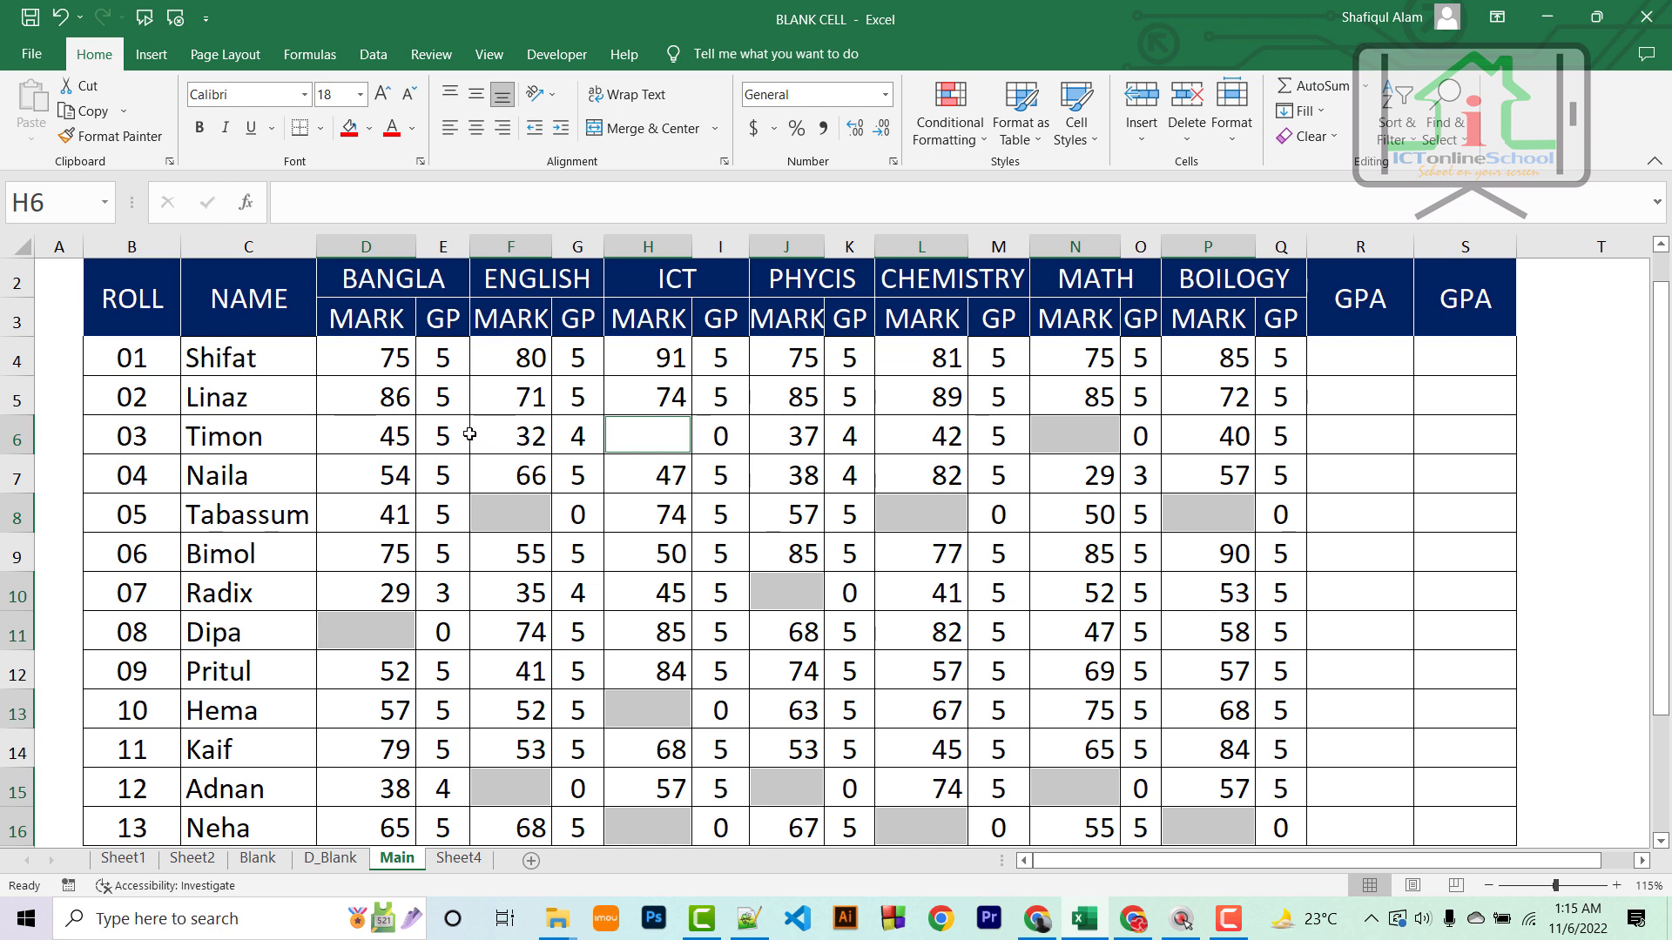
left_click(351, 131)
left_click(1132, 669)
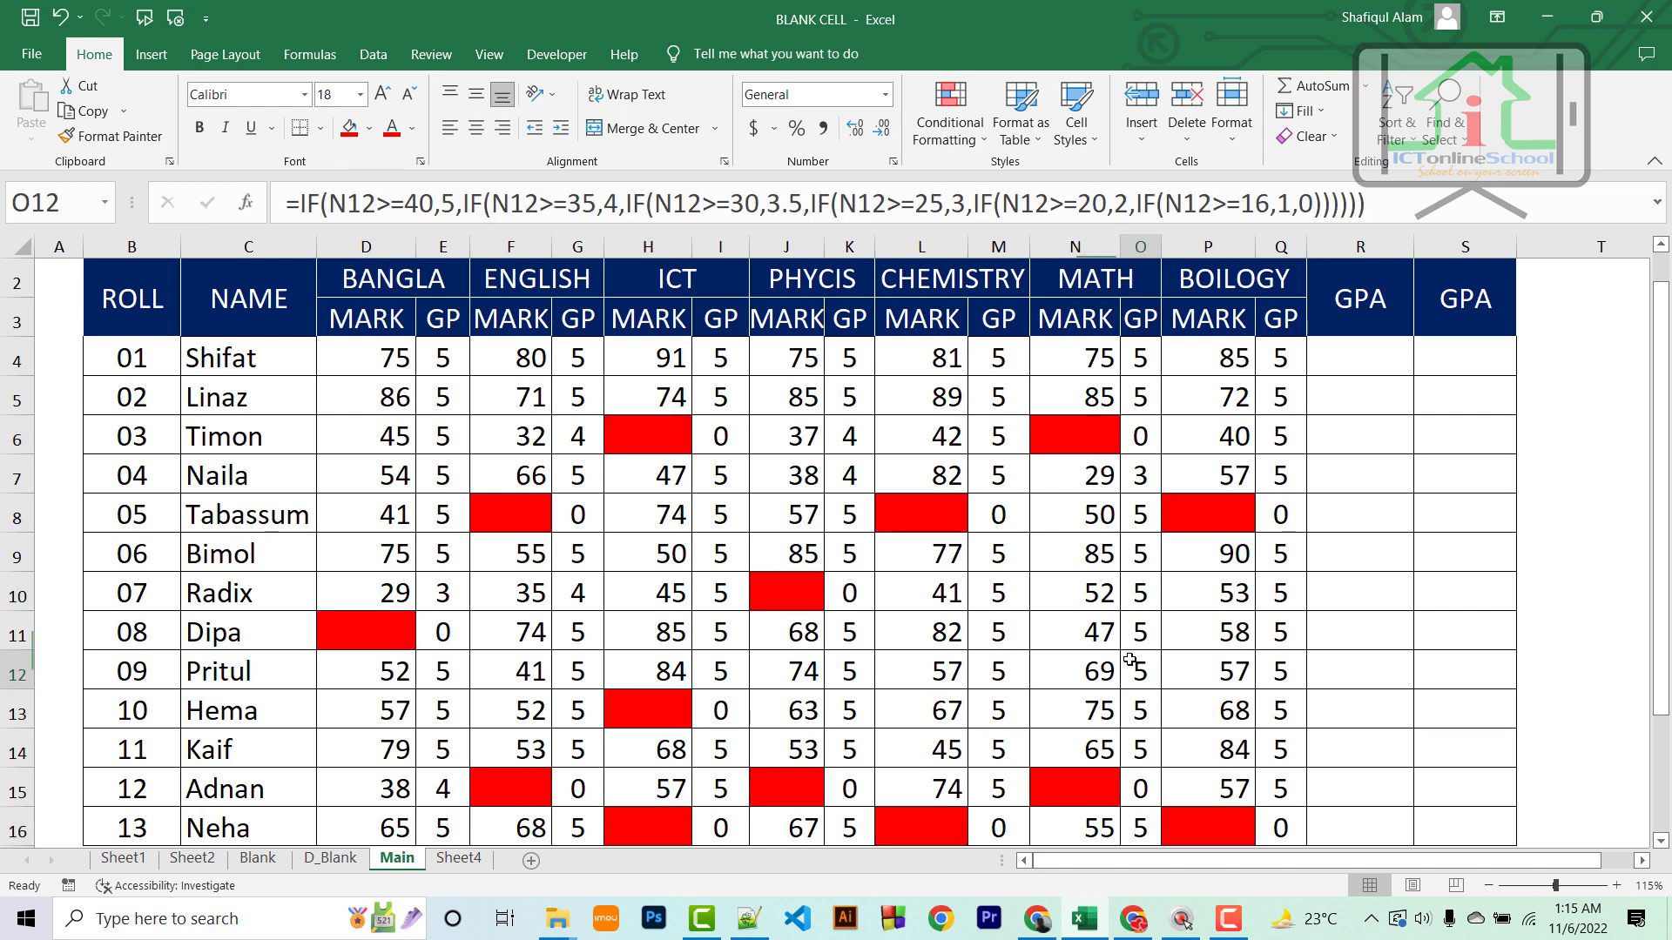
Enter 74 as the BOILOGY mark for roll 05 in P8
left_click(1222, 507)
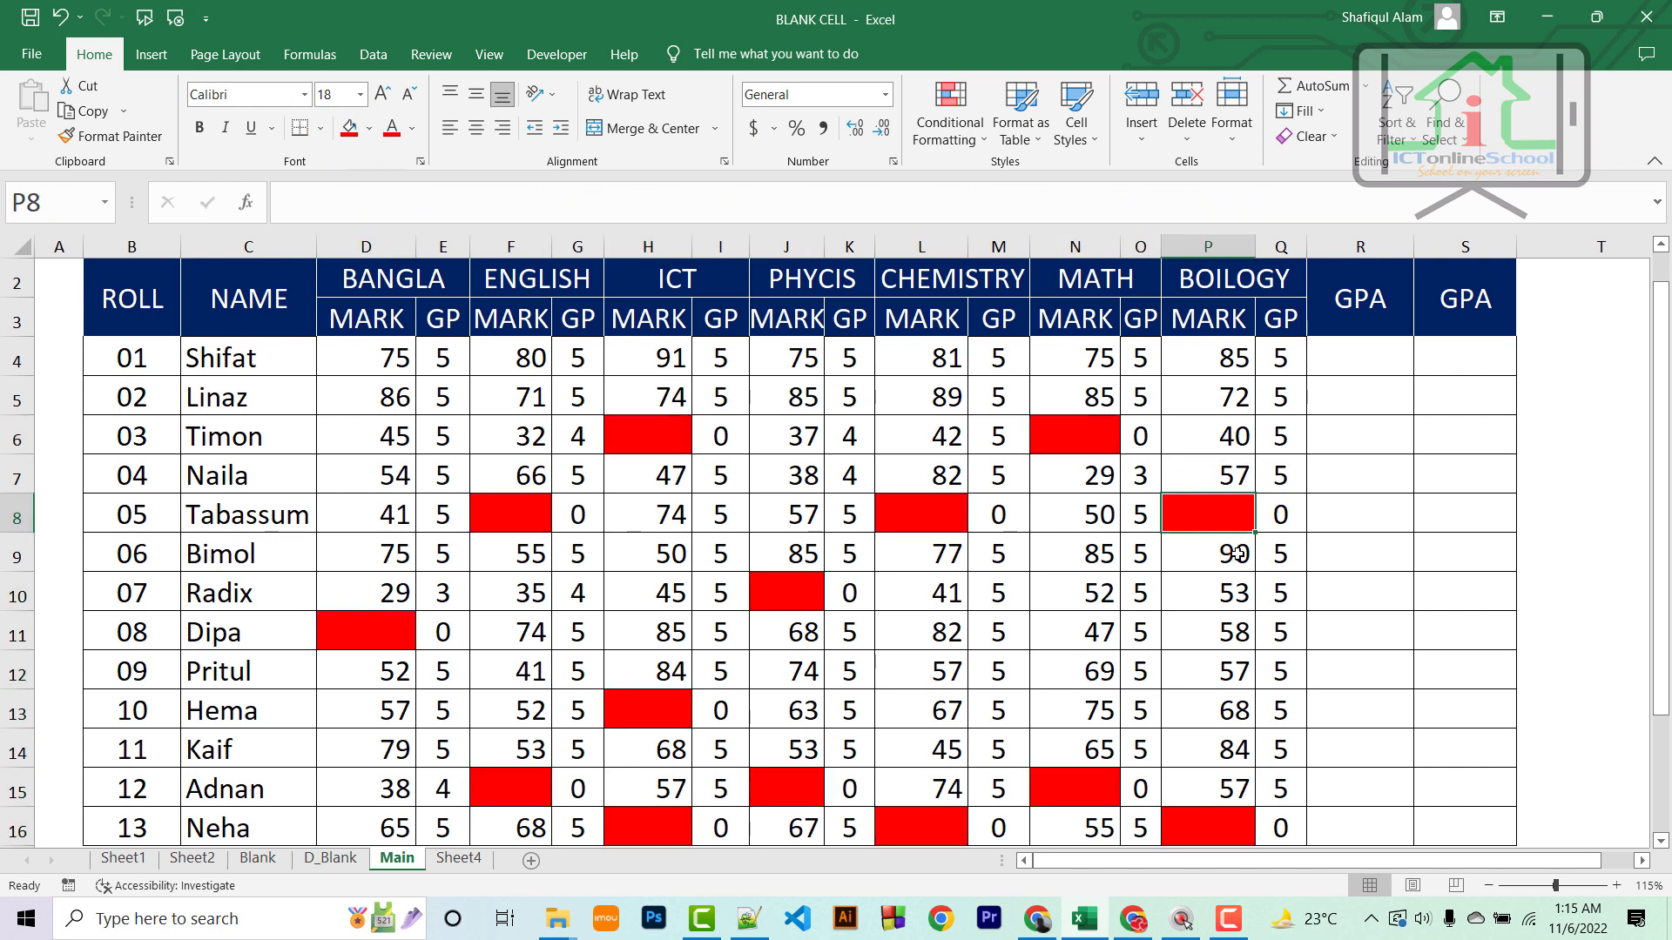
type("74")
key("Return")
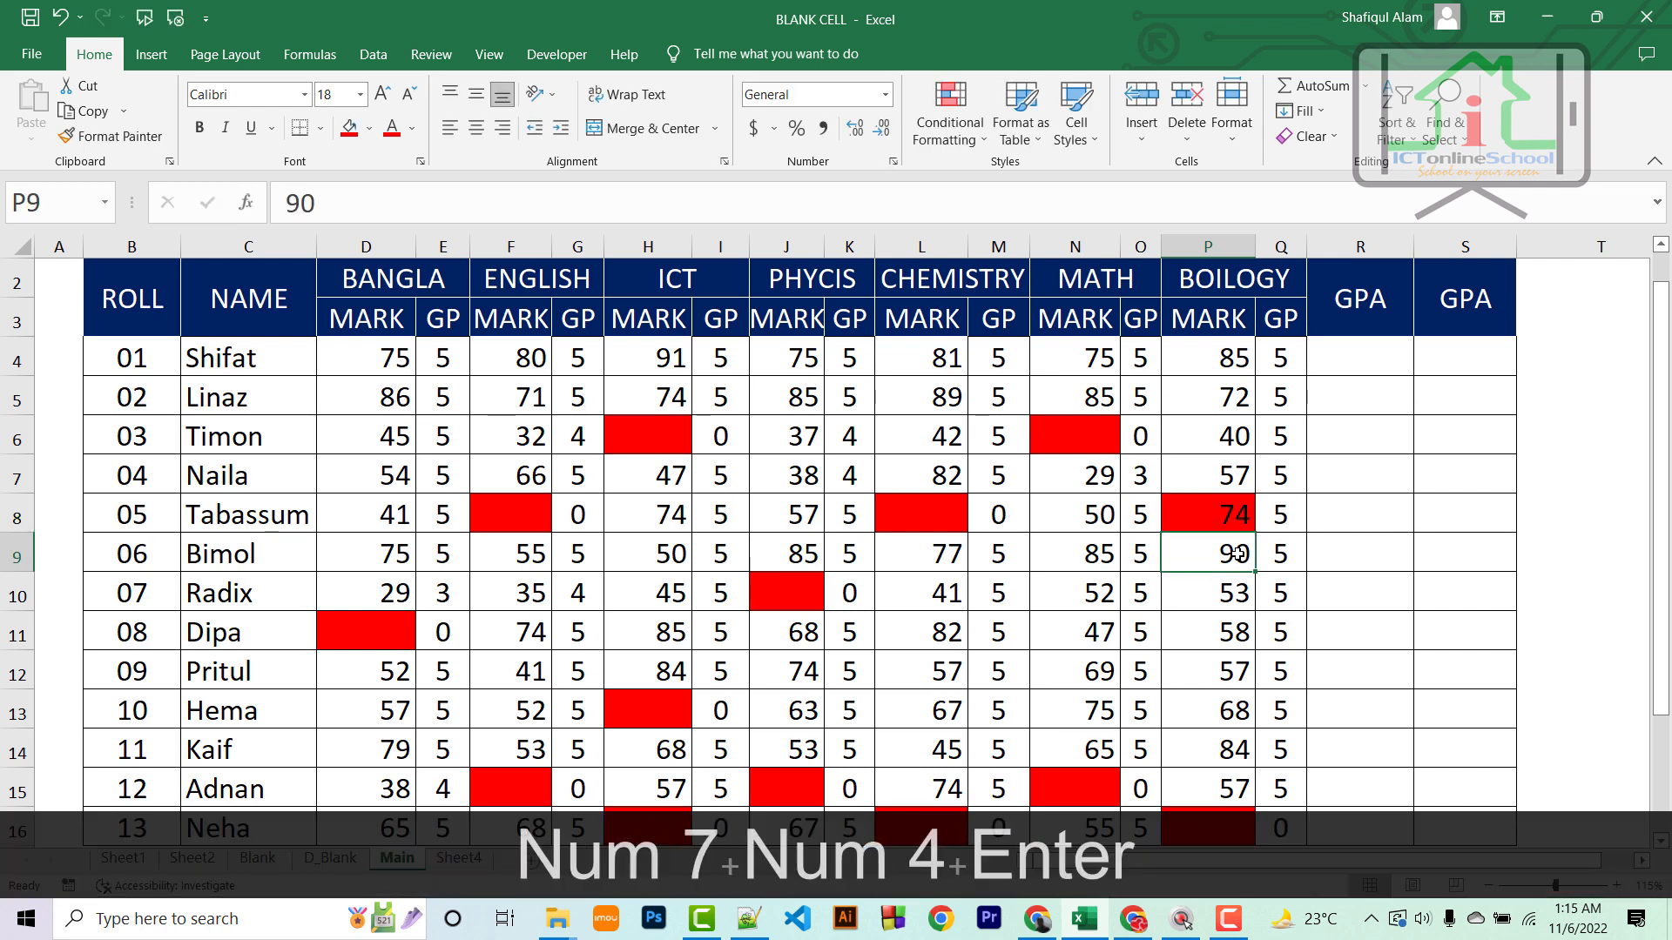
Undo the BOILOGY mark entry and the red fill on the blank cells
left_click(1223, 518)
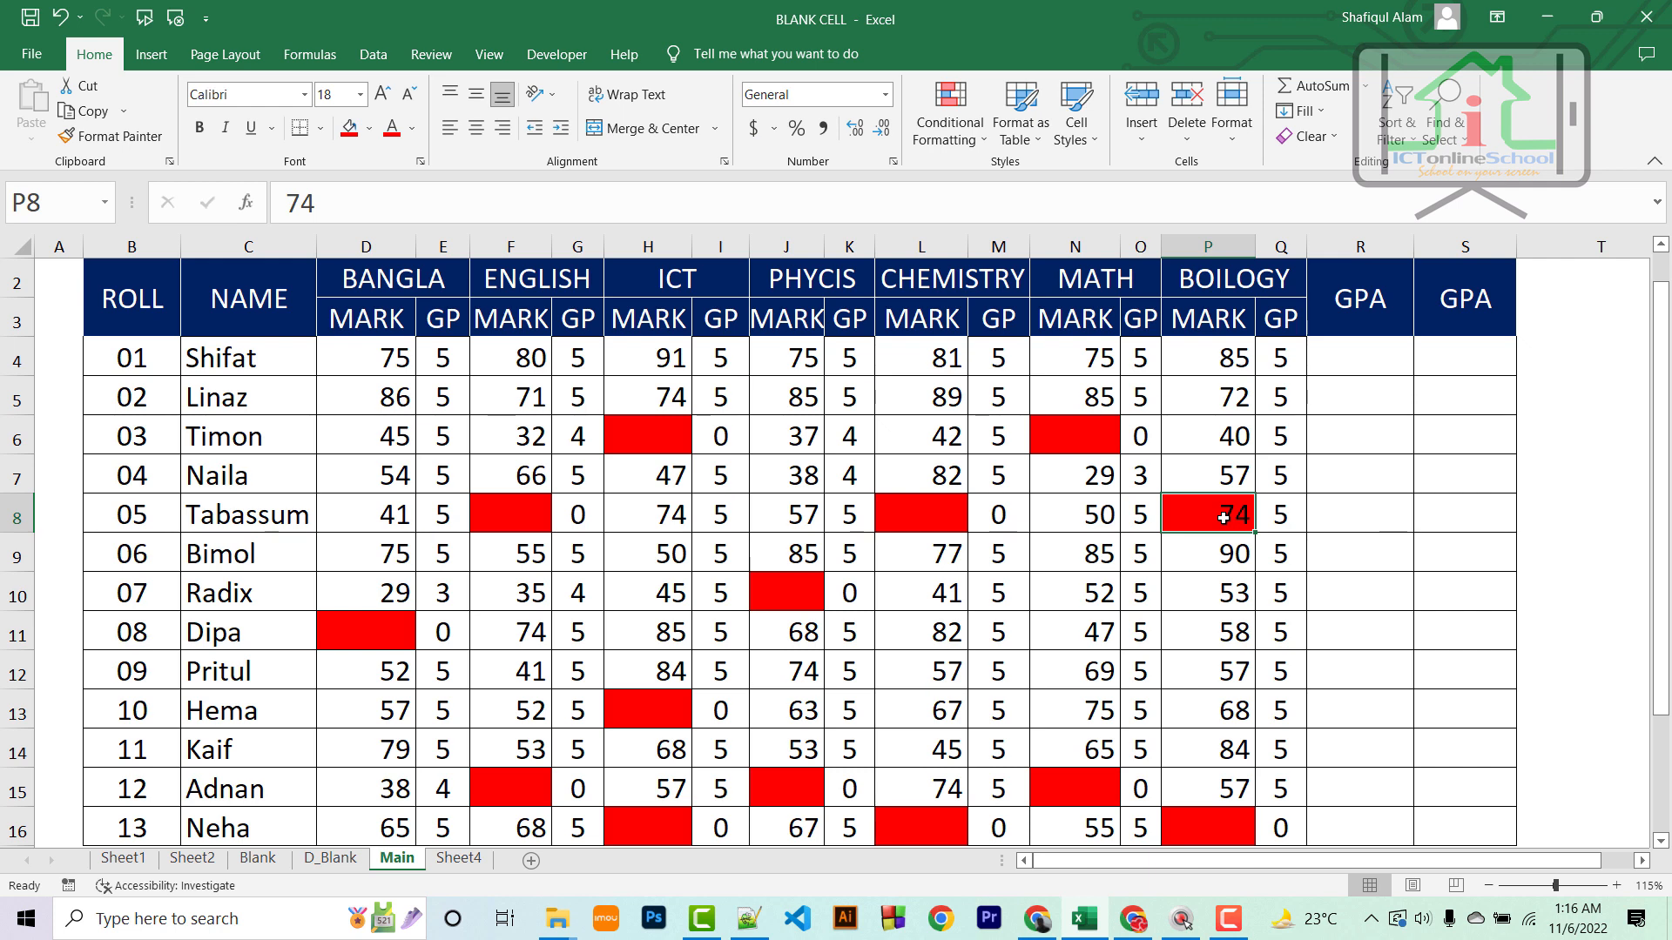
key("ctrl+z")
left_click(1396, 602)
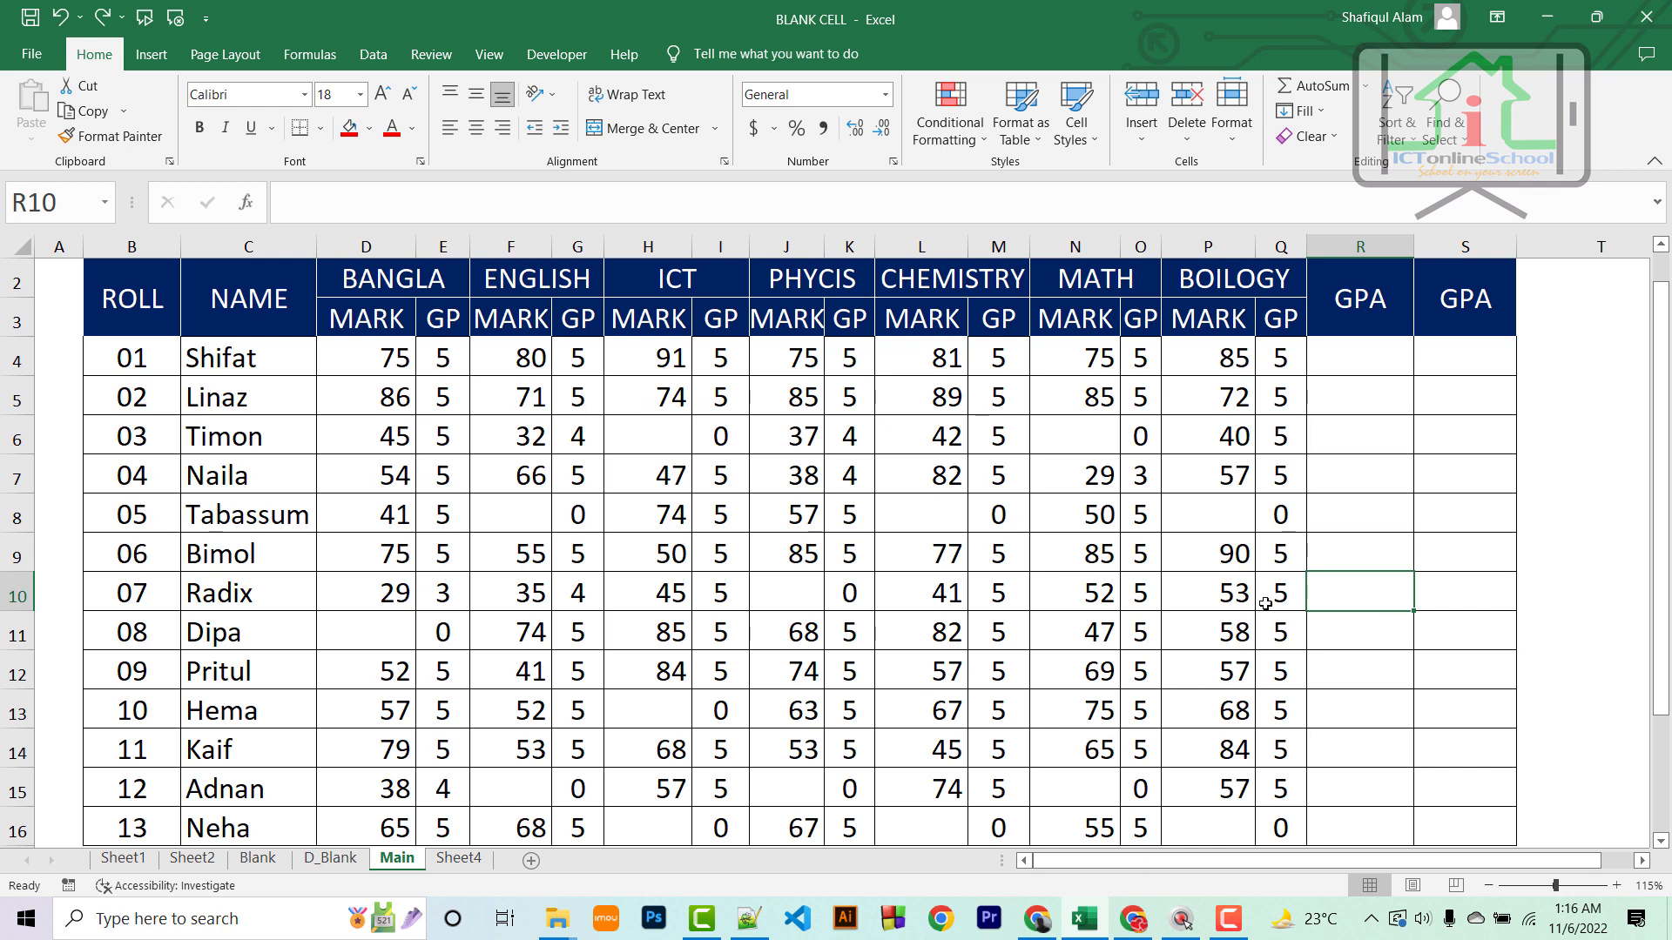
Start a new conditional formatting rule for B4:Q16 that formats only cells that contain Blanks
left_click_drag(126, 359, 1275, 790)
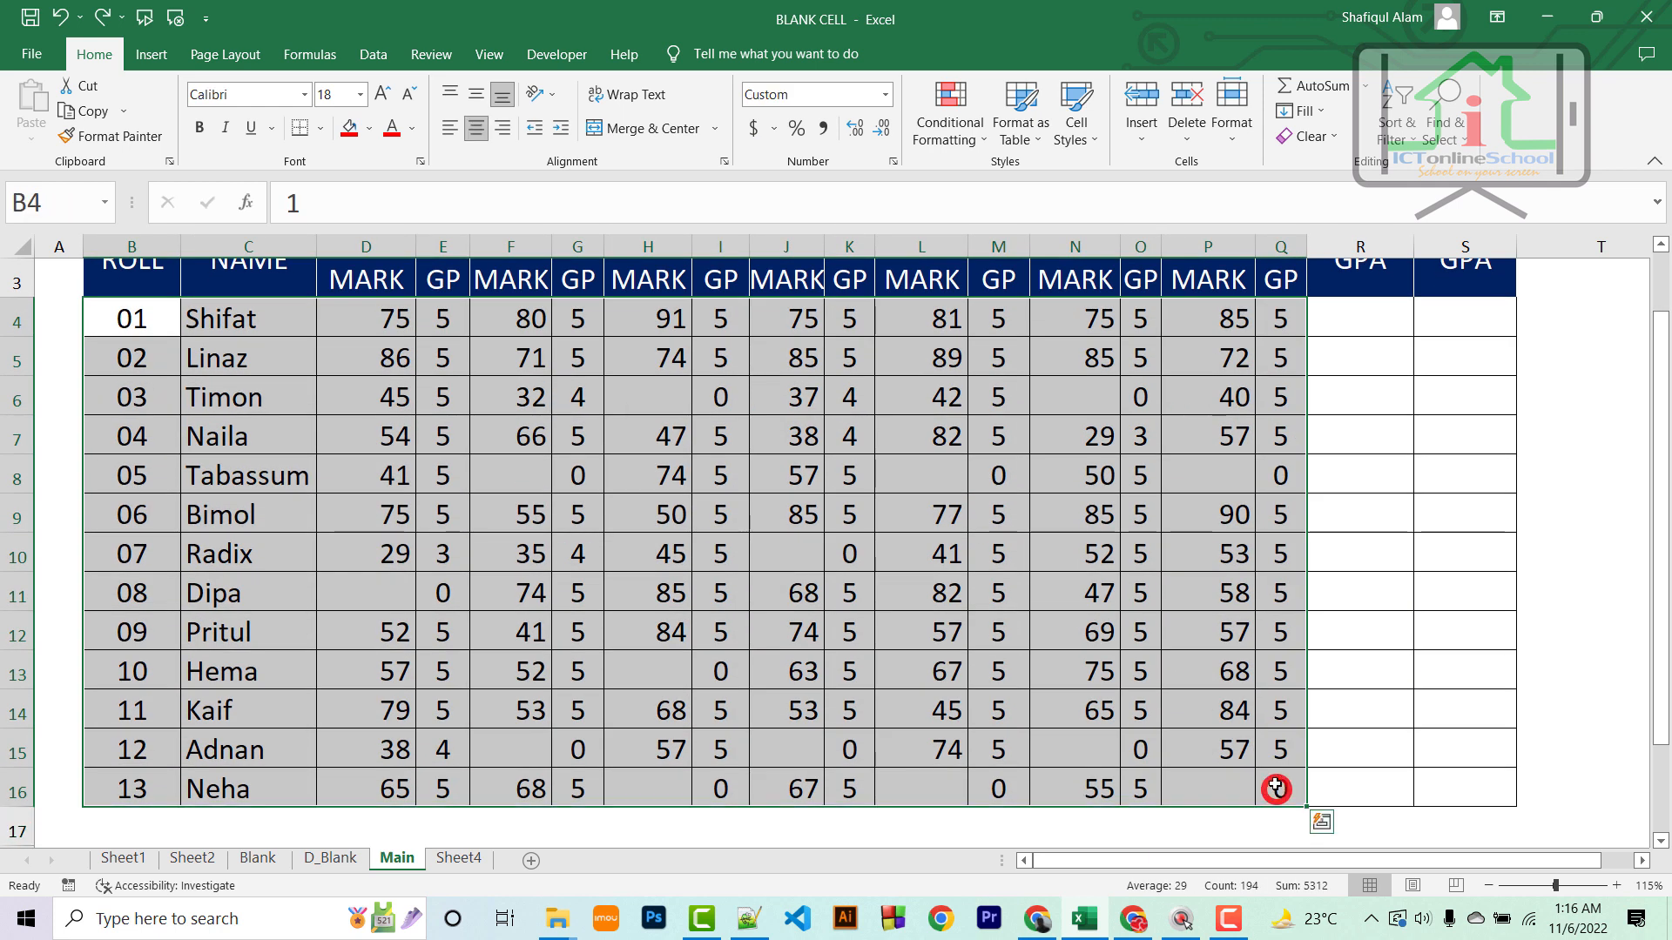
left_click(982, 144)
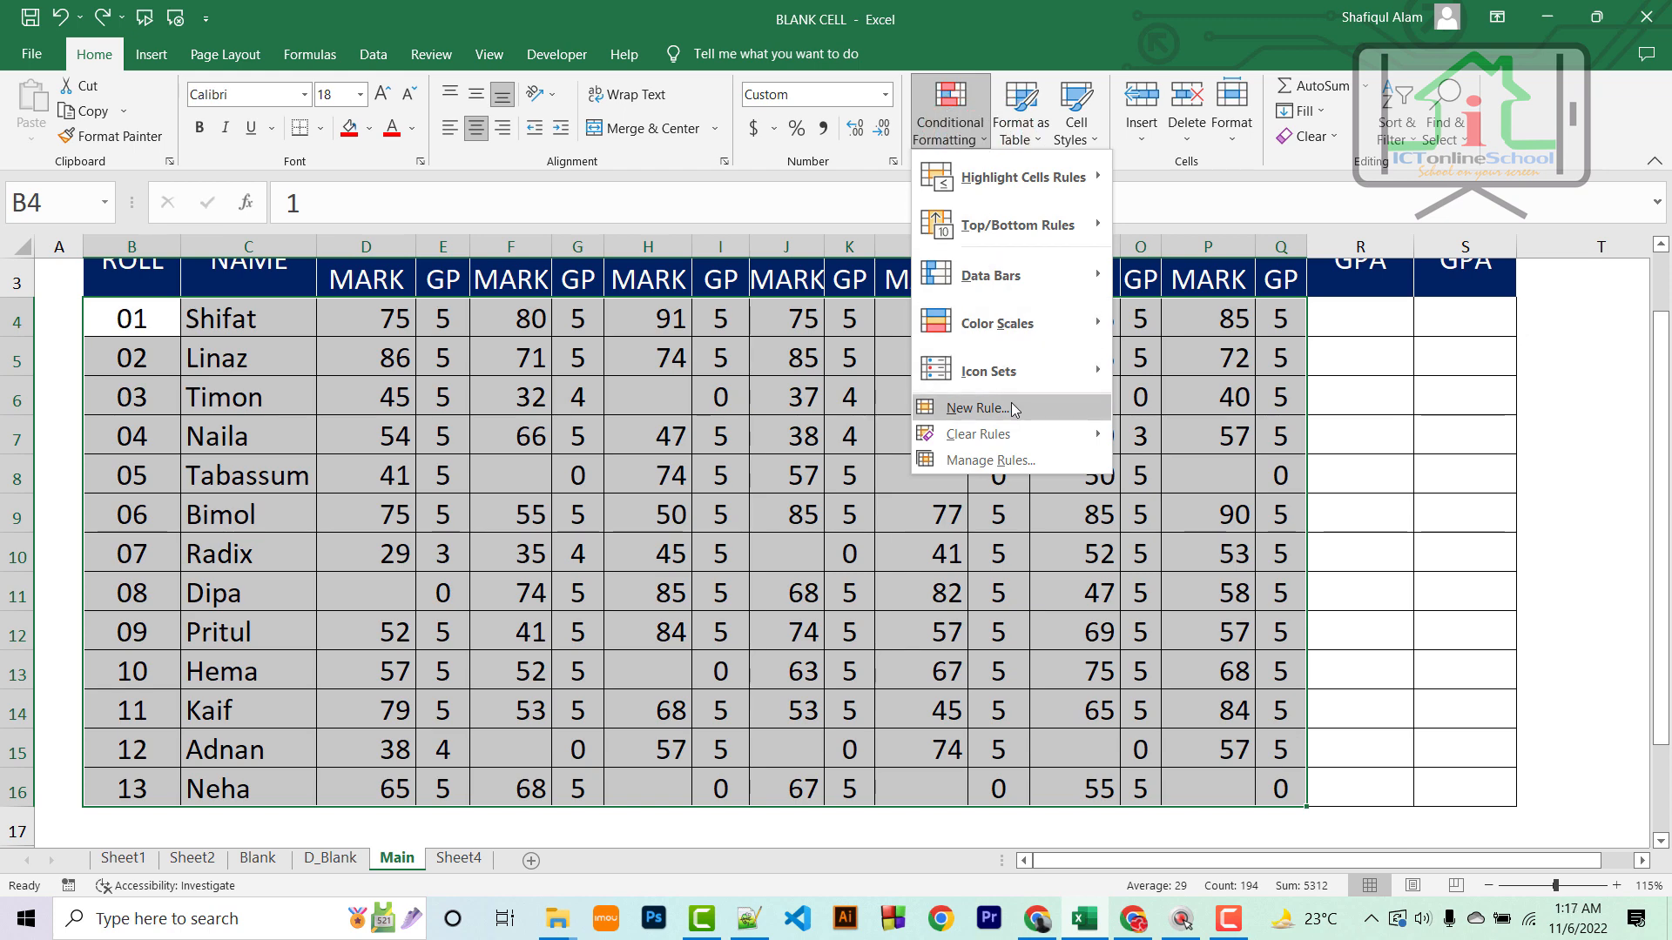
left_click(1016, 411)
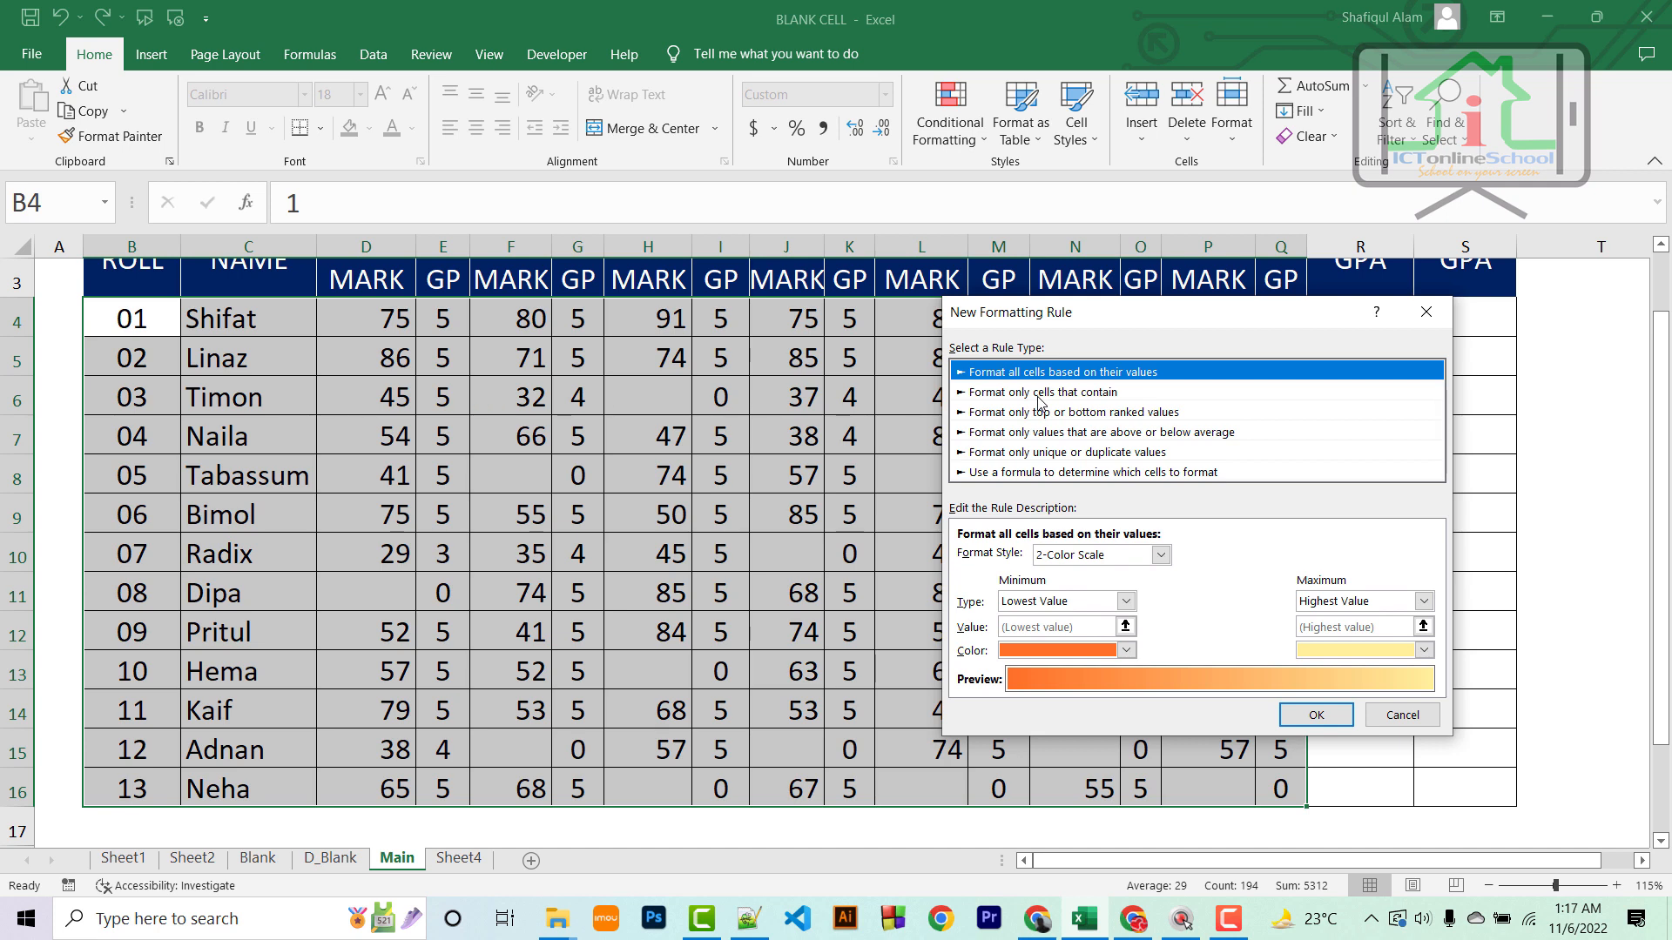
left_click(1039, 393)
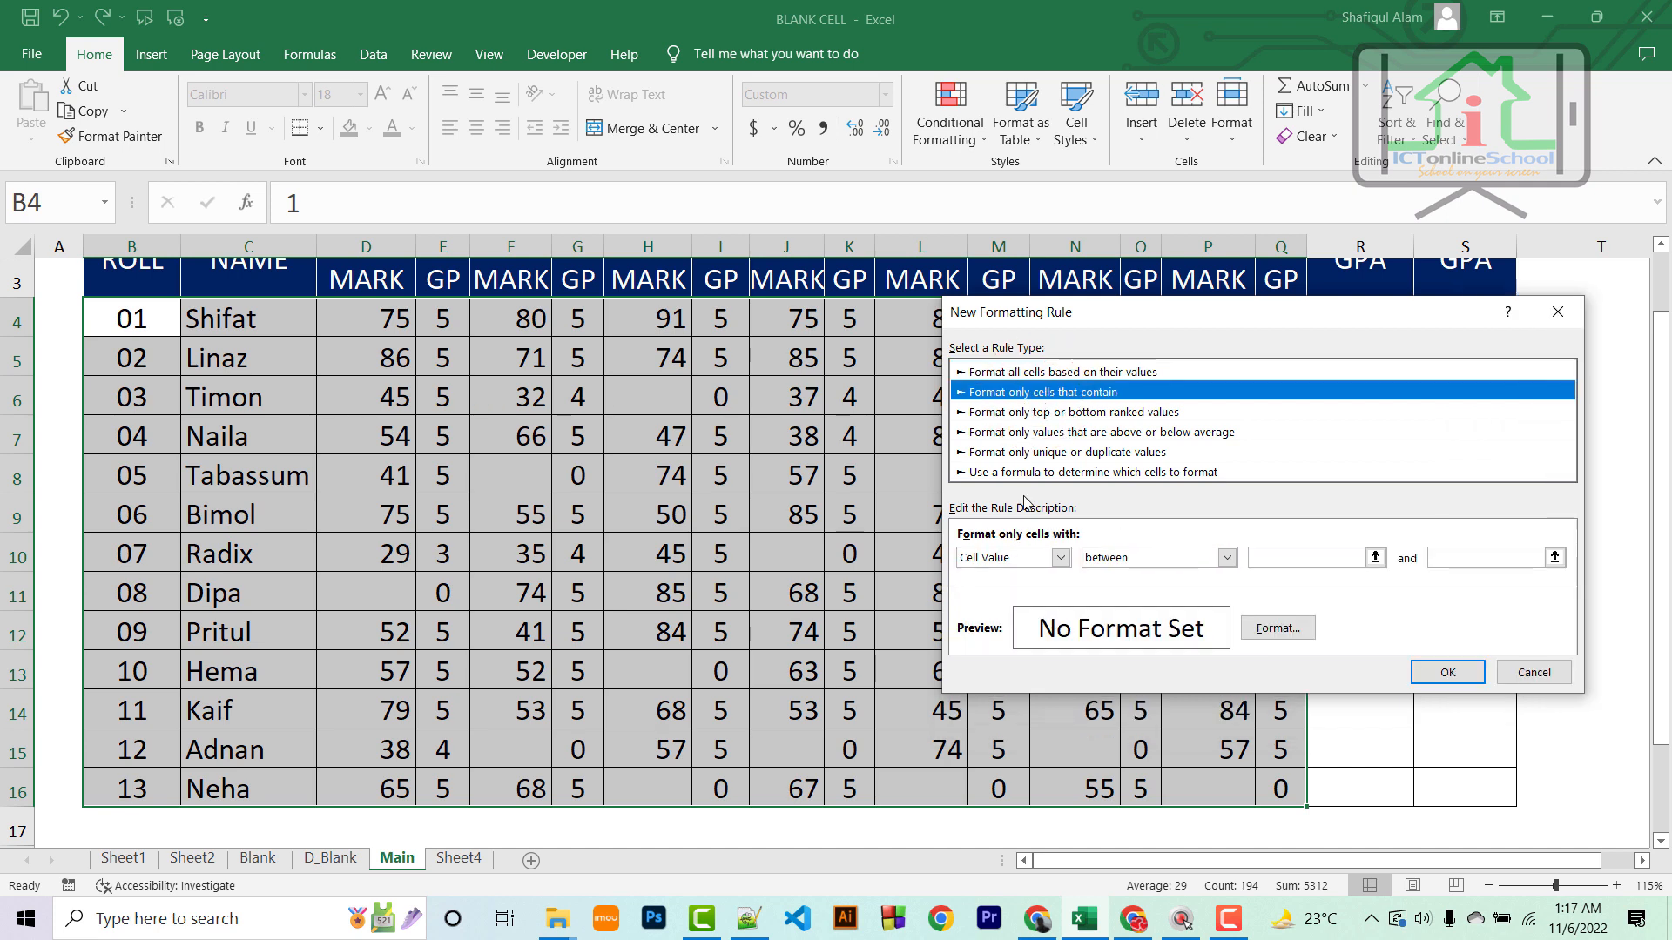
left_click(1060, 557)
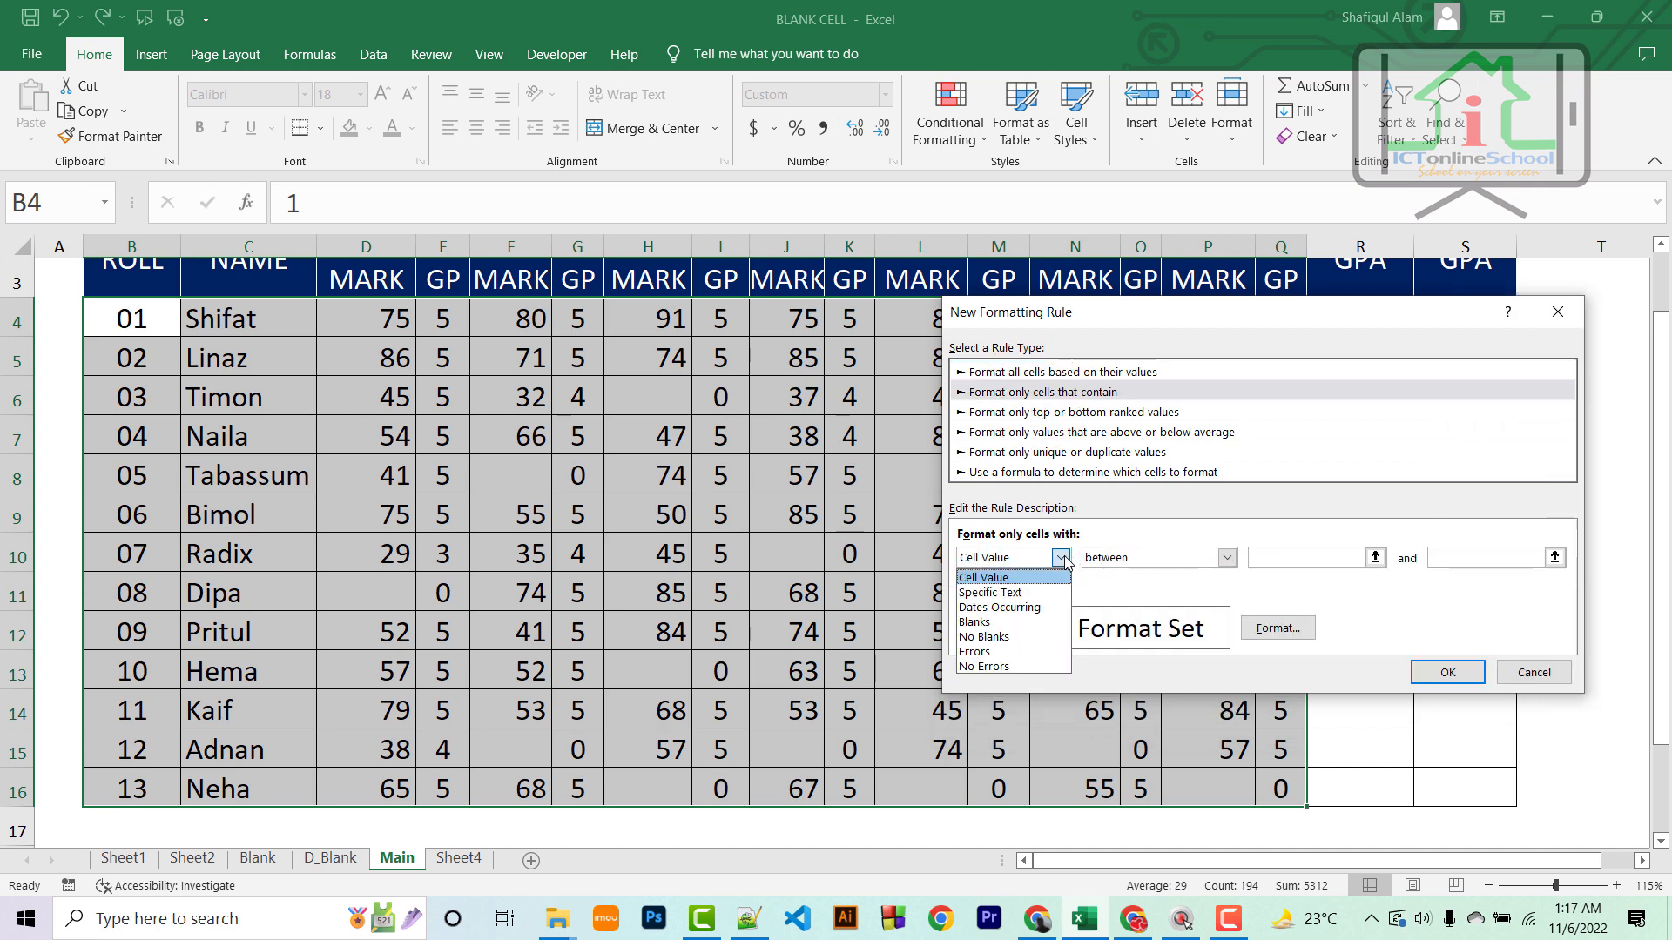
left_click(1038, 623)
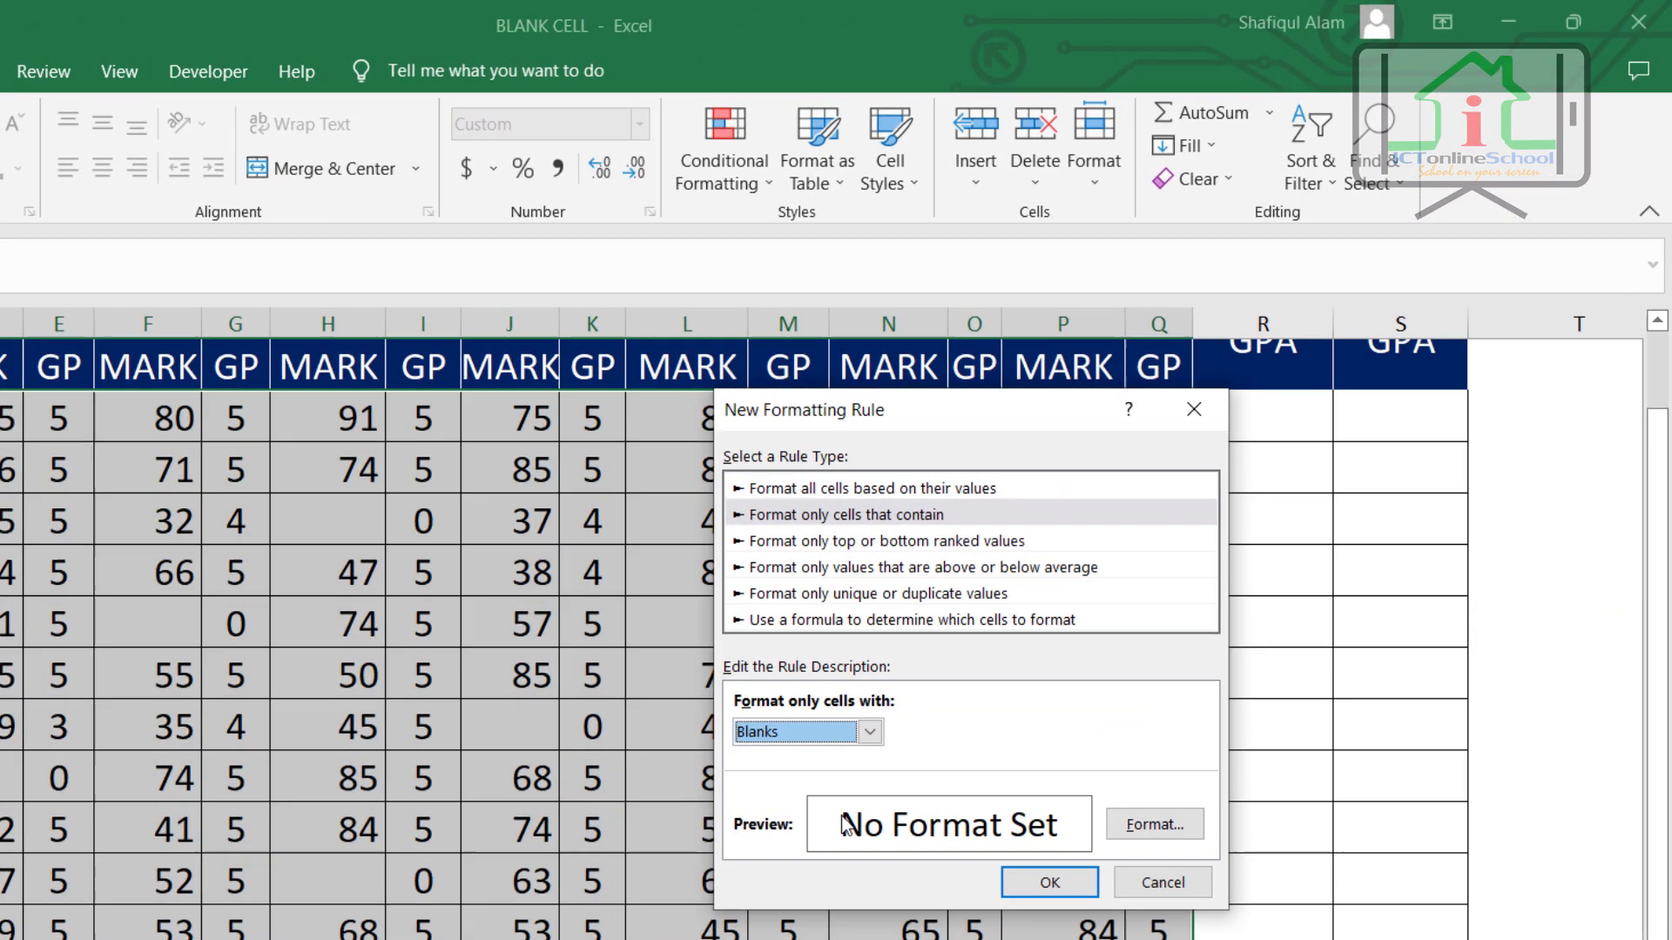
Set the rule's format to a red fill, apply it and deselect the range
left_click(1154, 825)
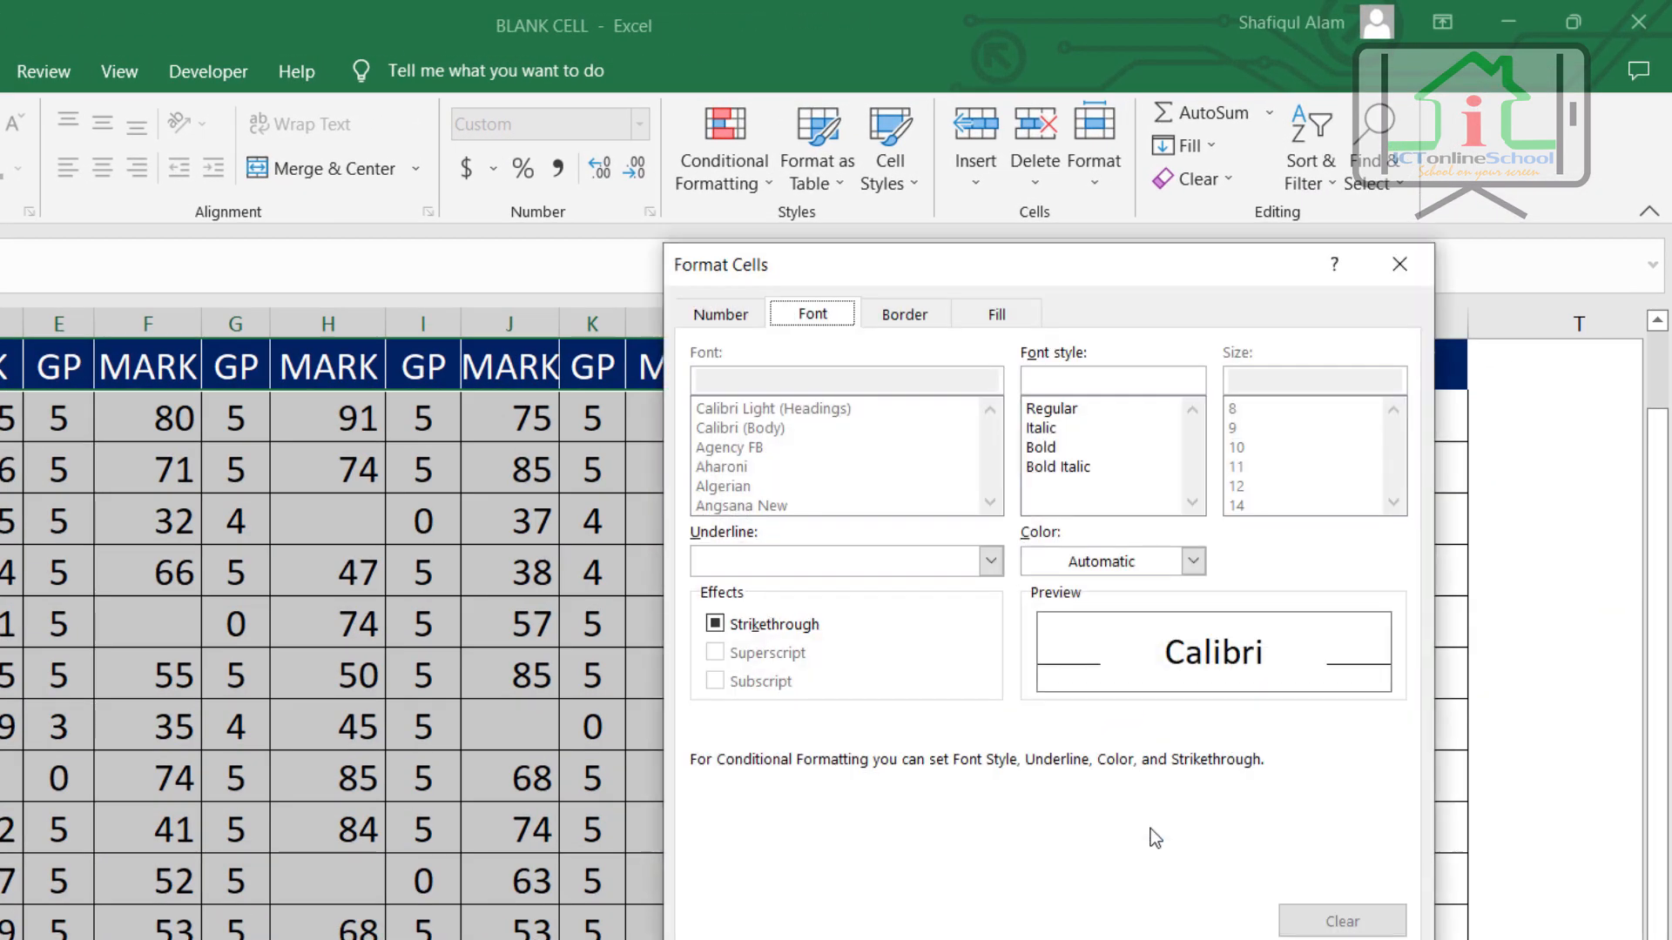
left_click(1001, 317)
left_click(742, 584)
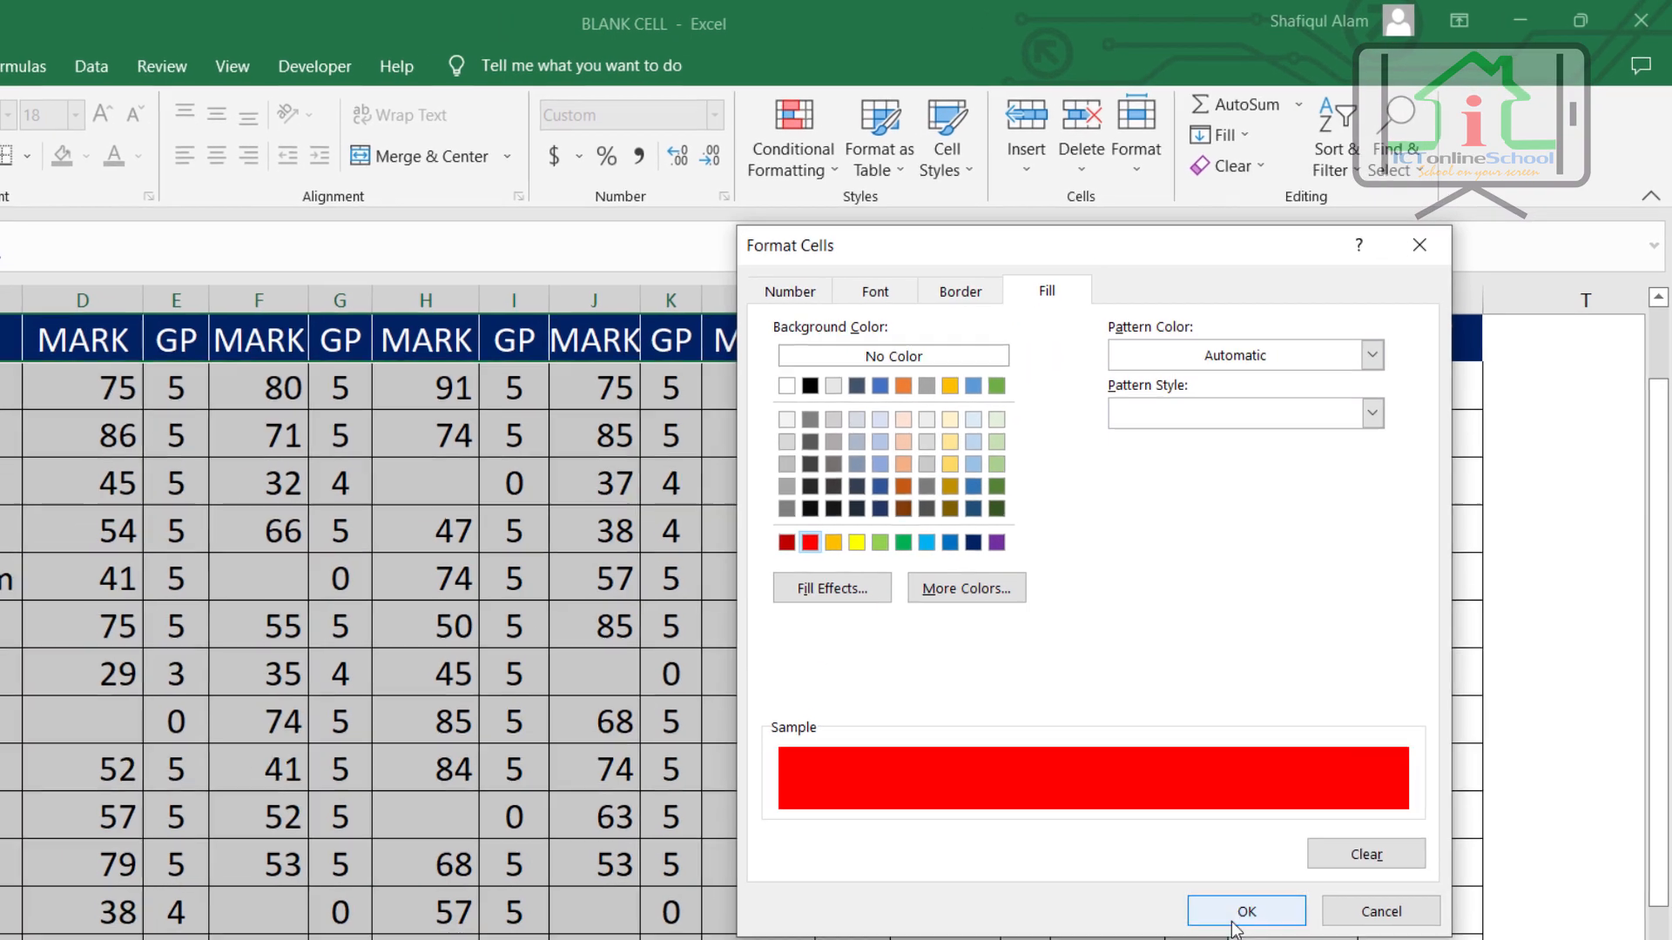
left_click(1243, 903)
left_click(1101, 810)
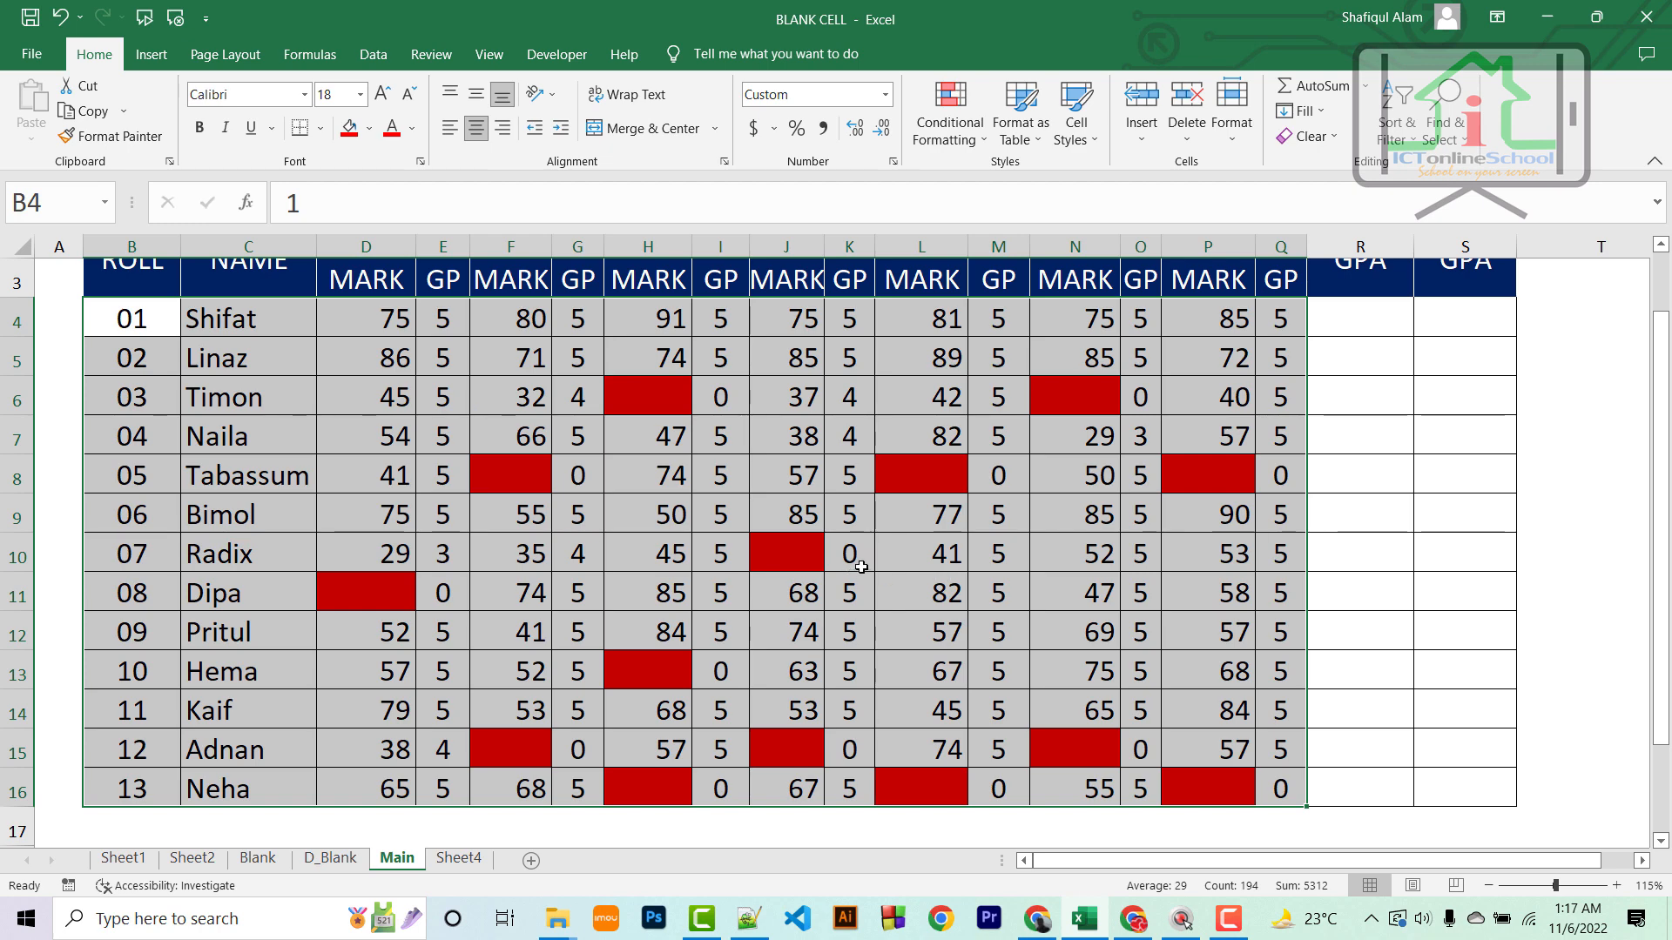
left_click(1020, 559)
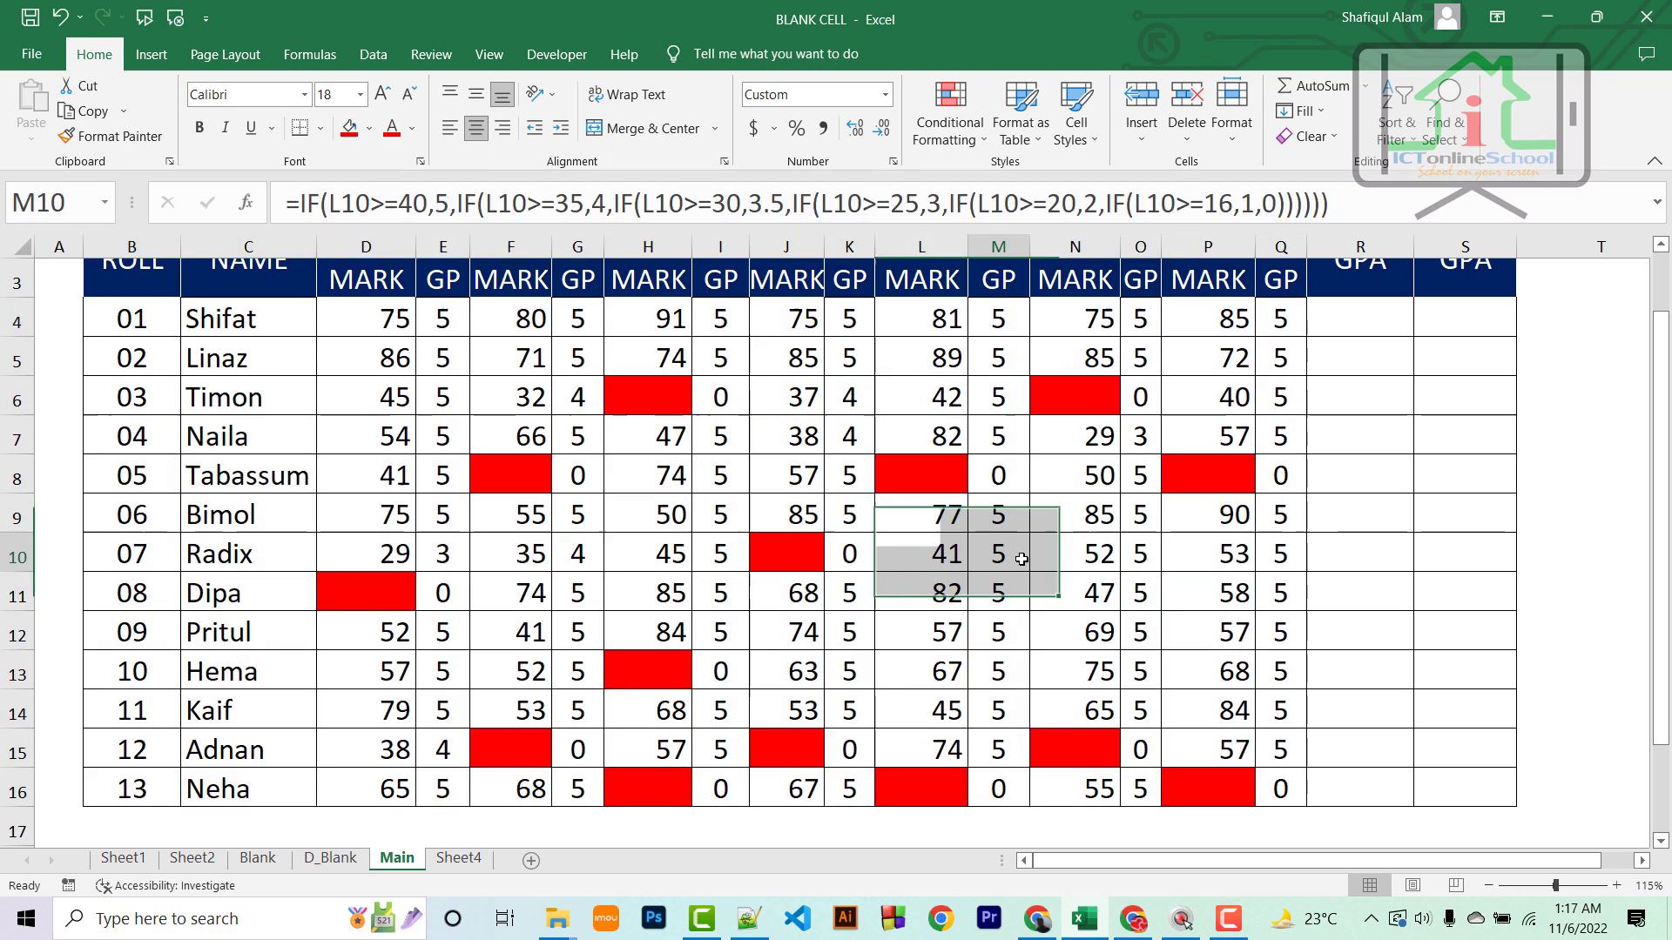
scroll(1001, 566, "down", 1)
scroll(951, 571, "up", 1)
scroll(951, 570, "up", 1)
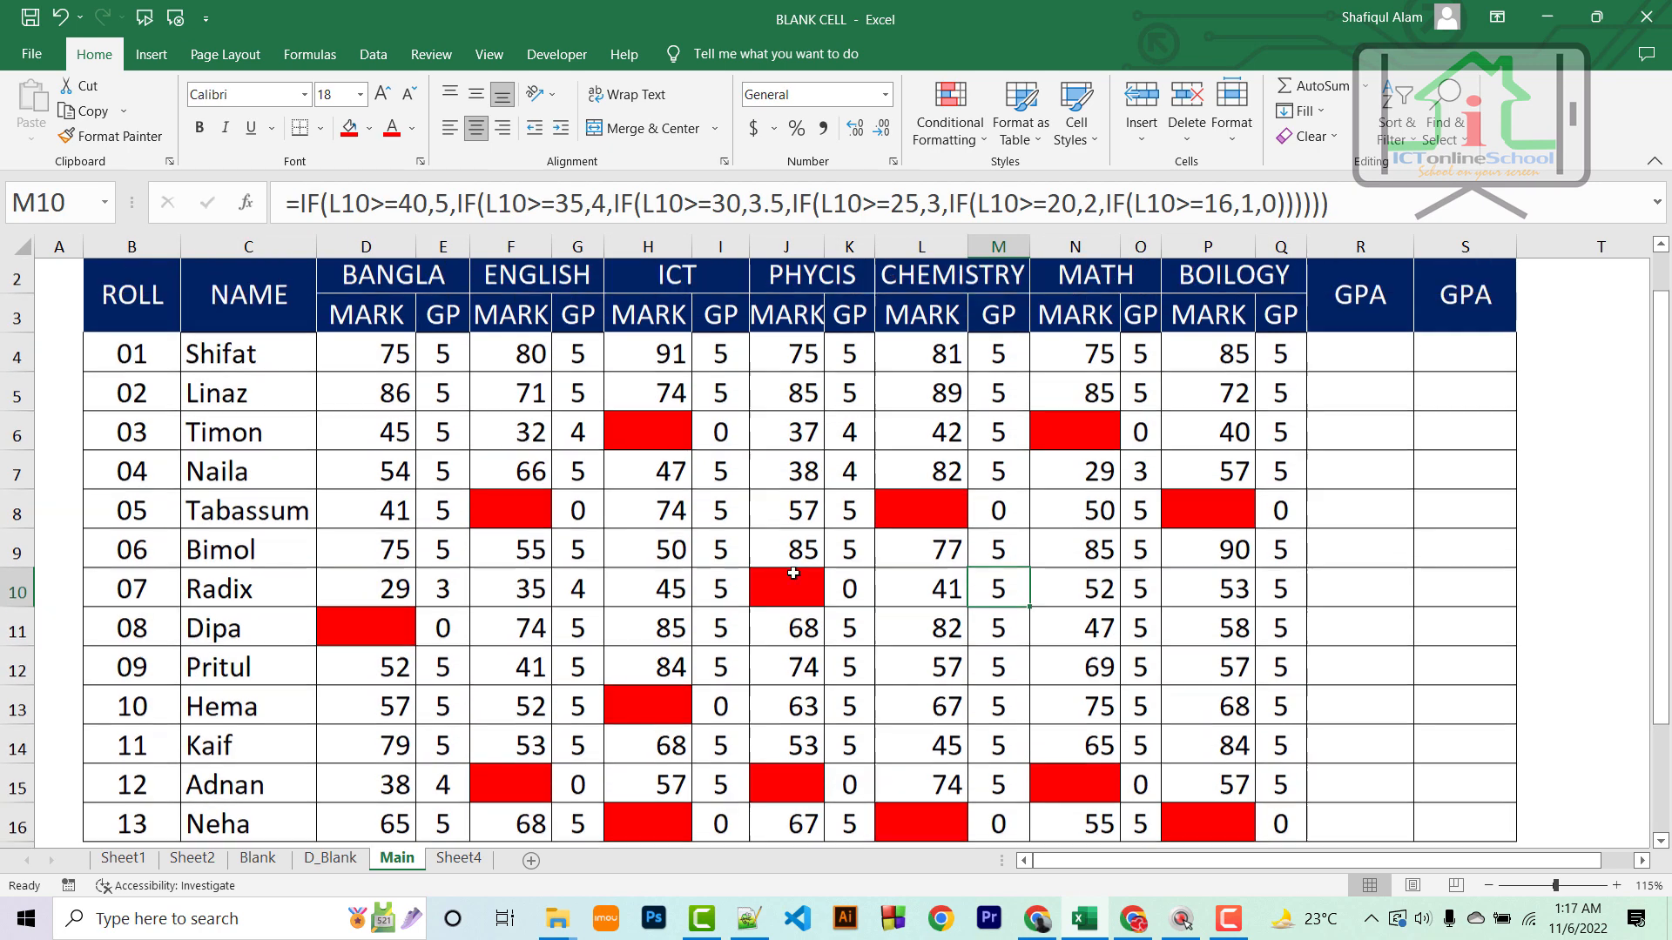
Enter 58 as the ICT mark for roll 03 in H6 and select its grade point cell
left_click(627, 503)
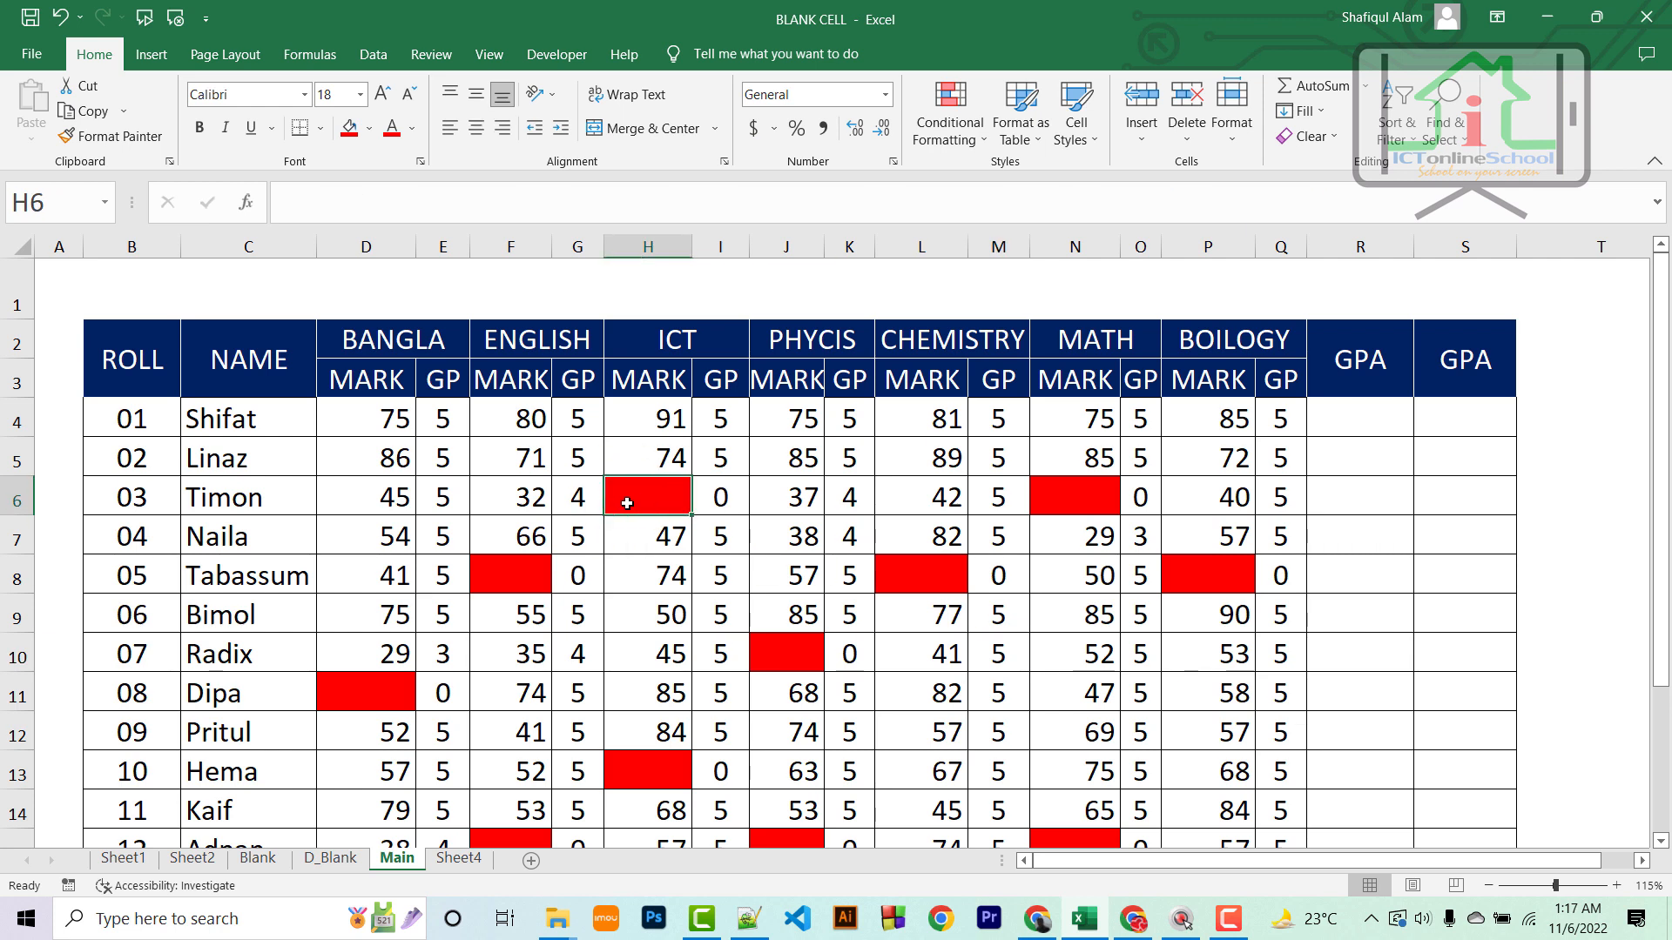
type("58")
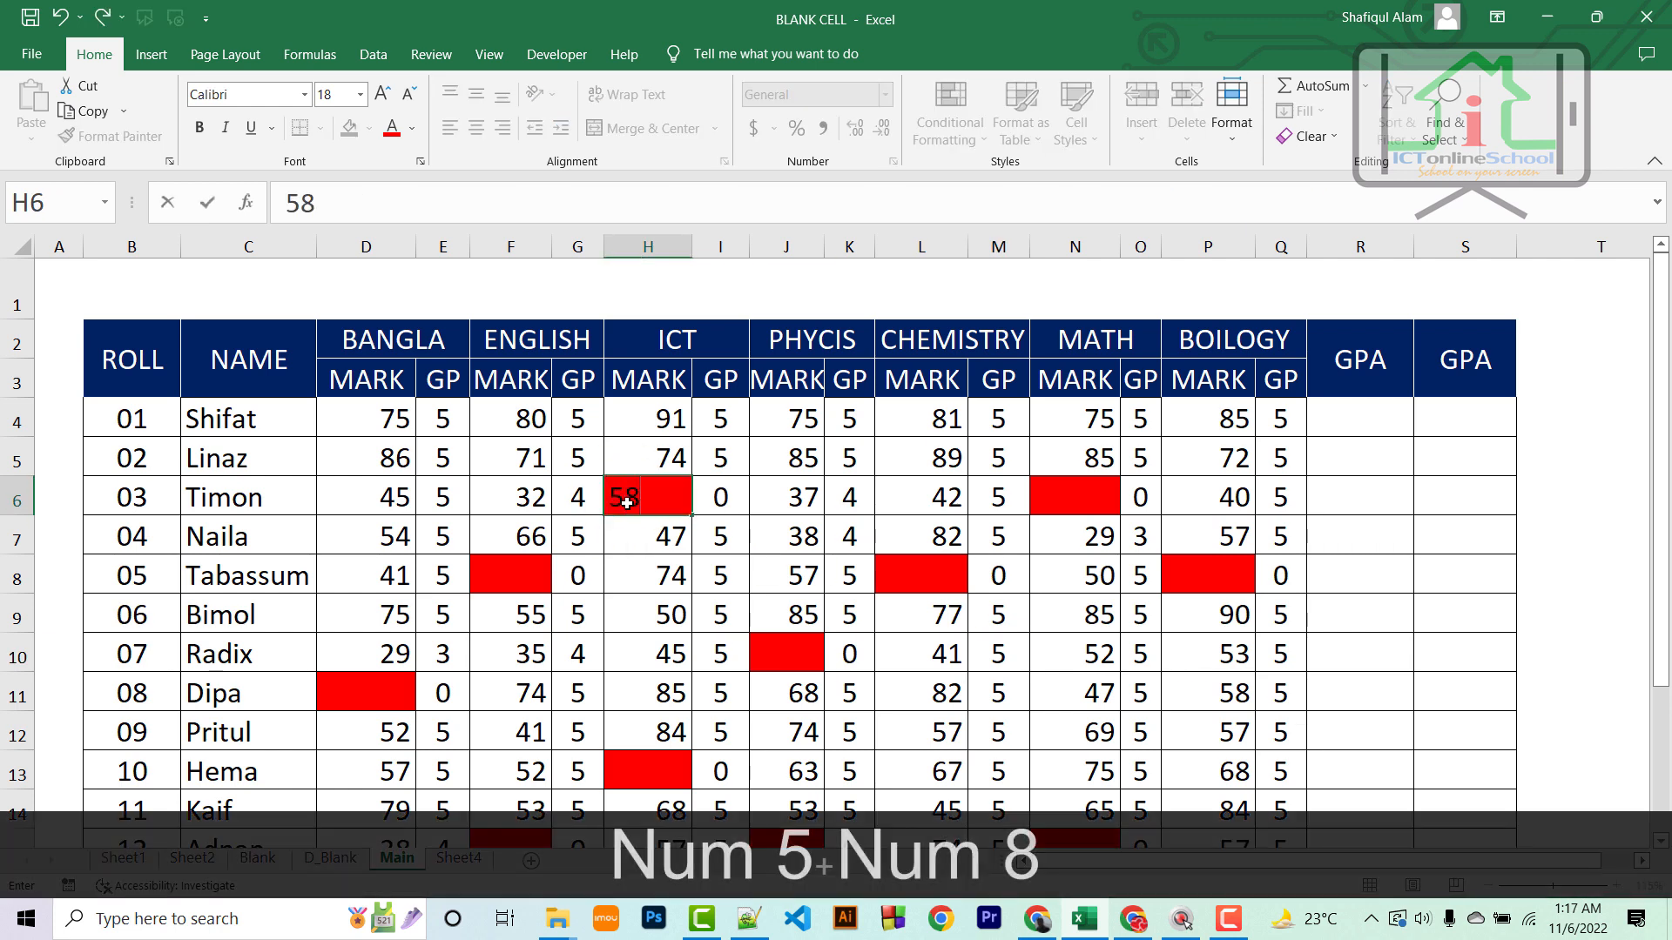
key("Return")
left_click(703, 503)
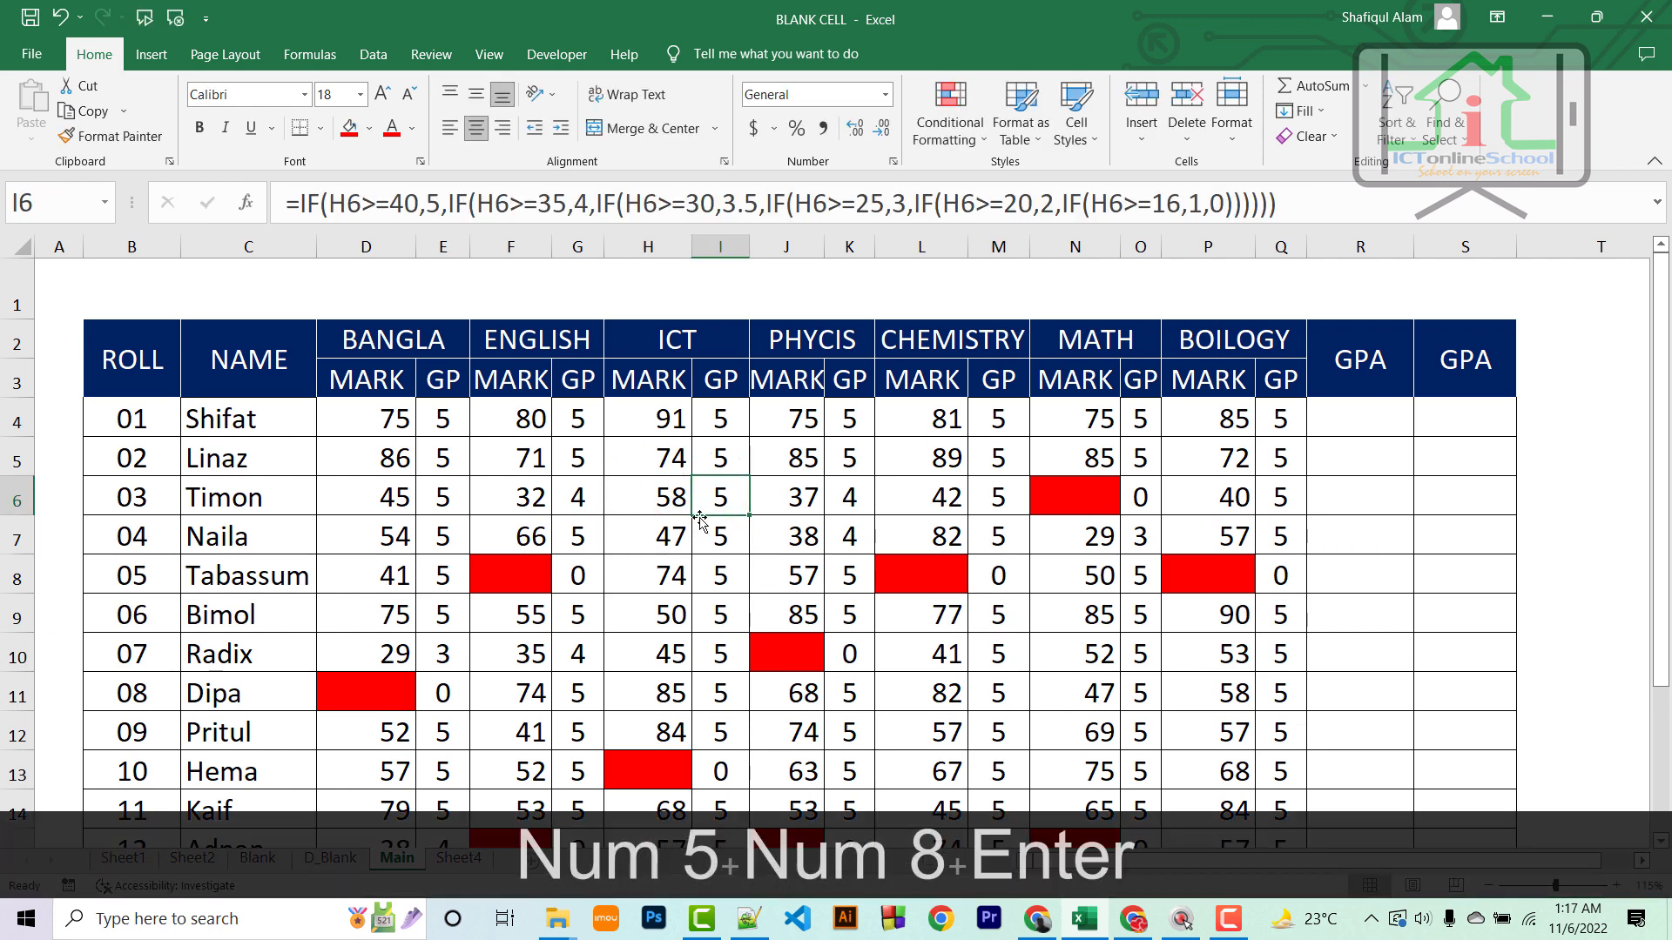
Clear the ICT mark for roll 08 in H11
left_click(661, 659)
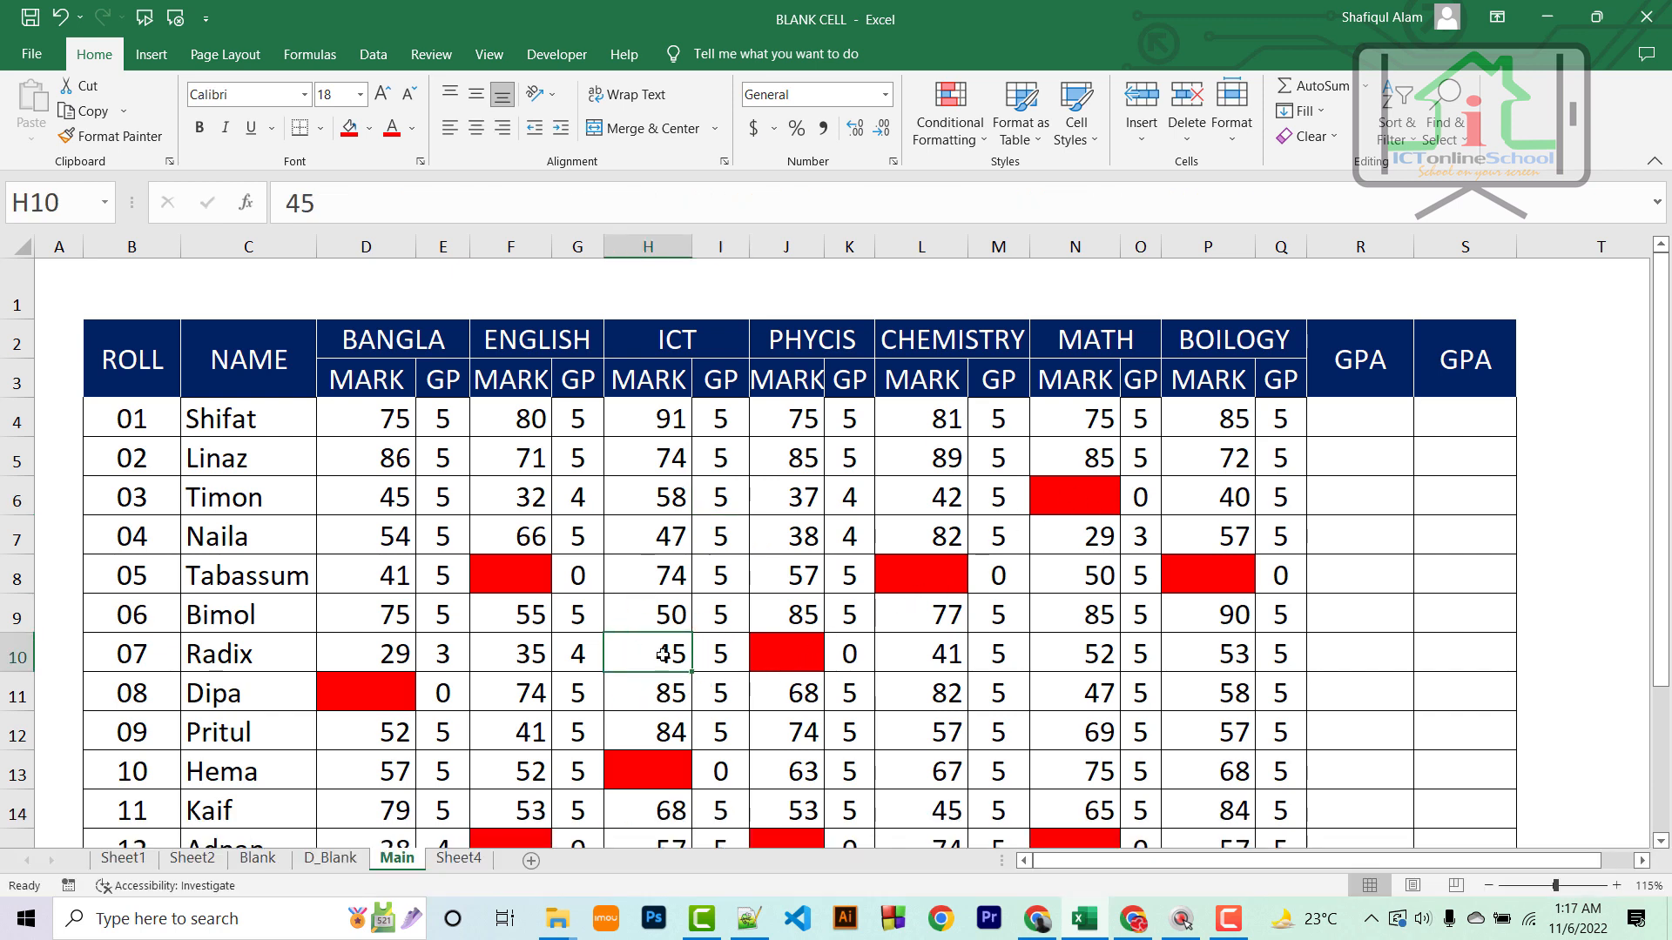
left_click(675, 707)
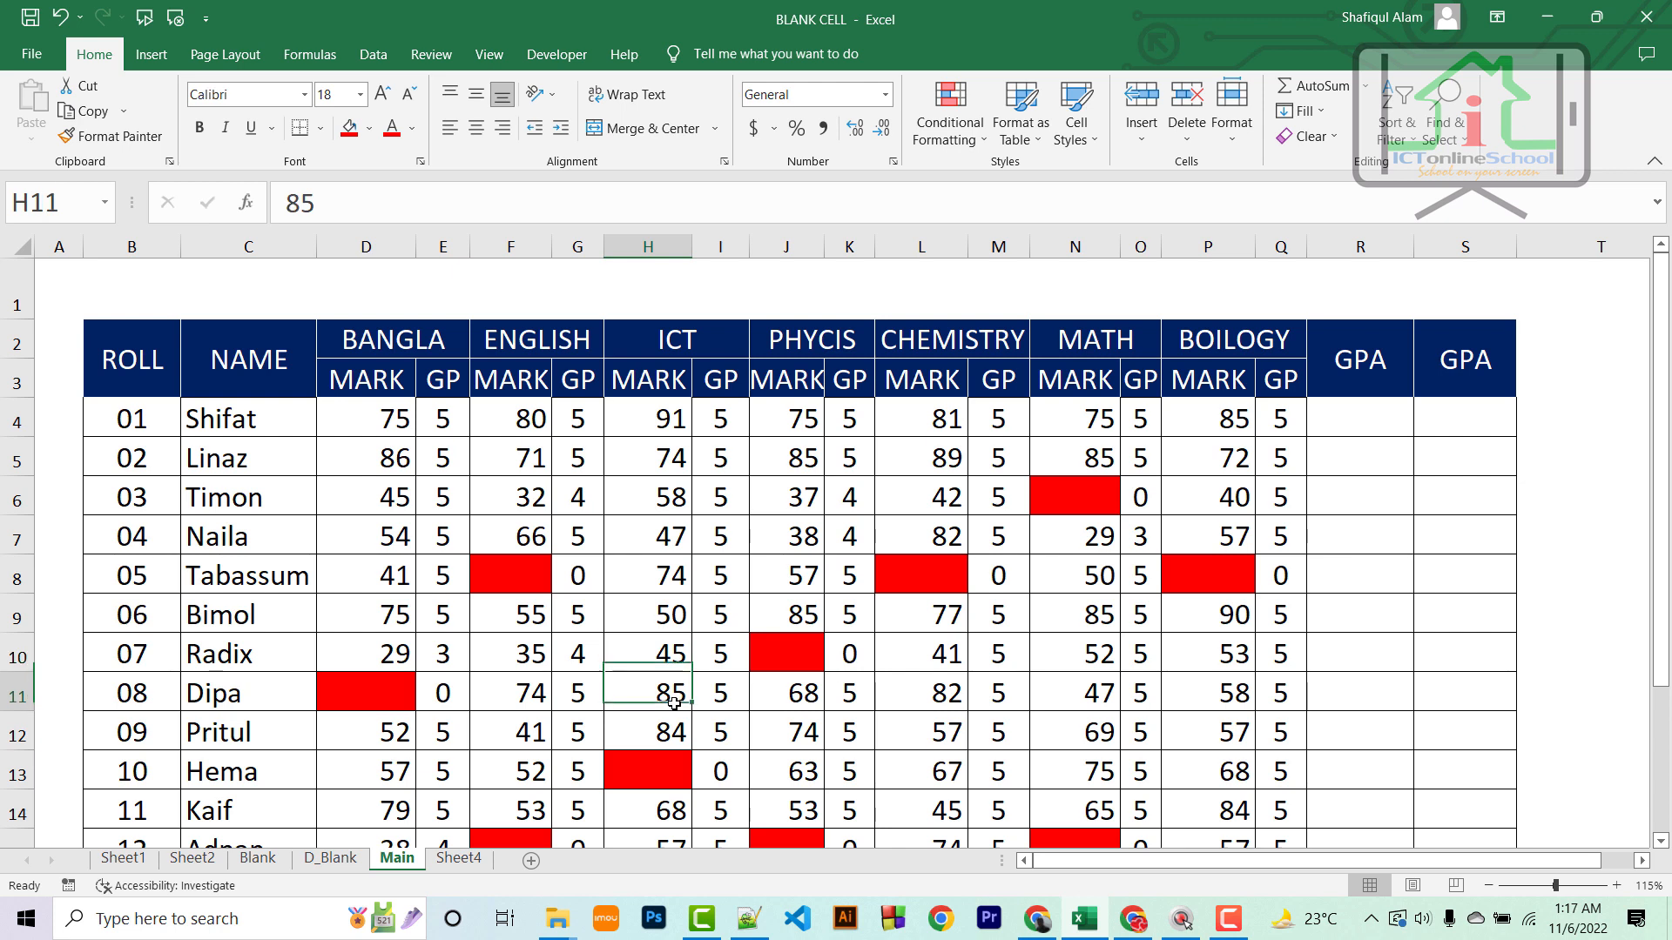
key("Delete")
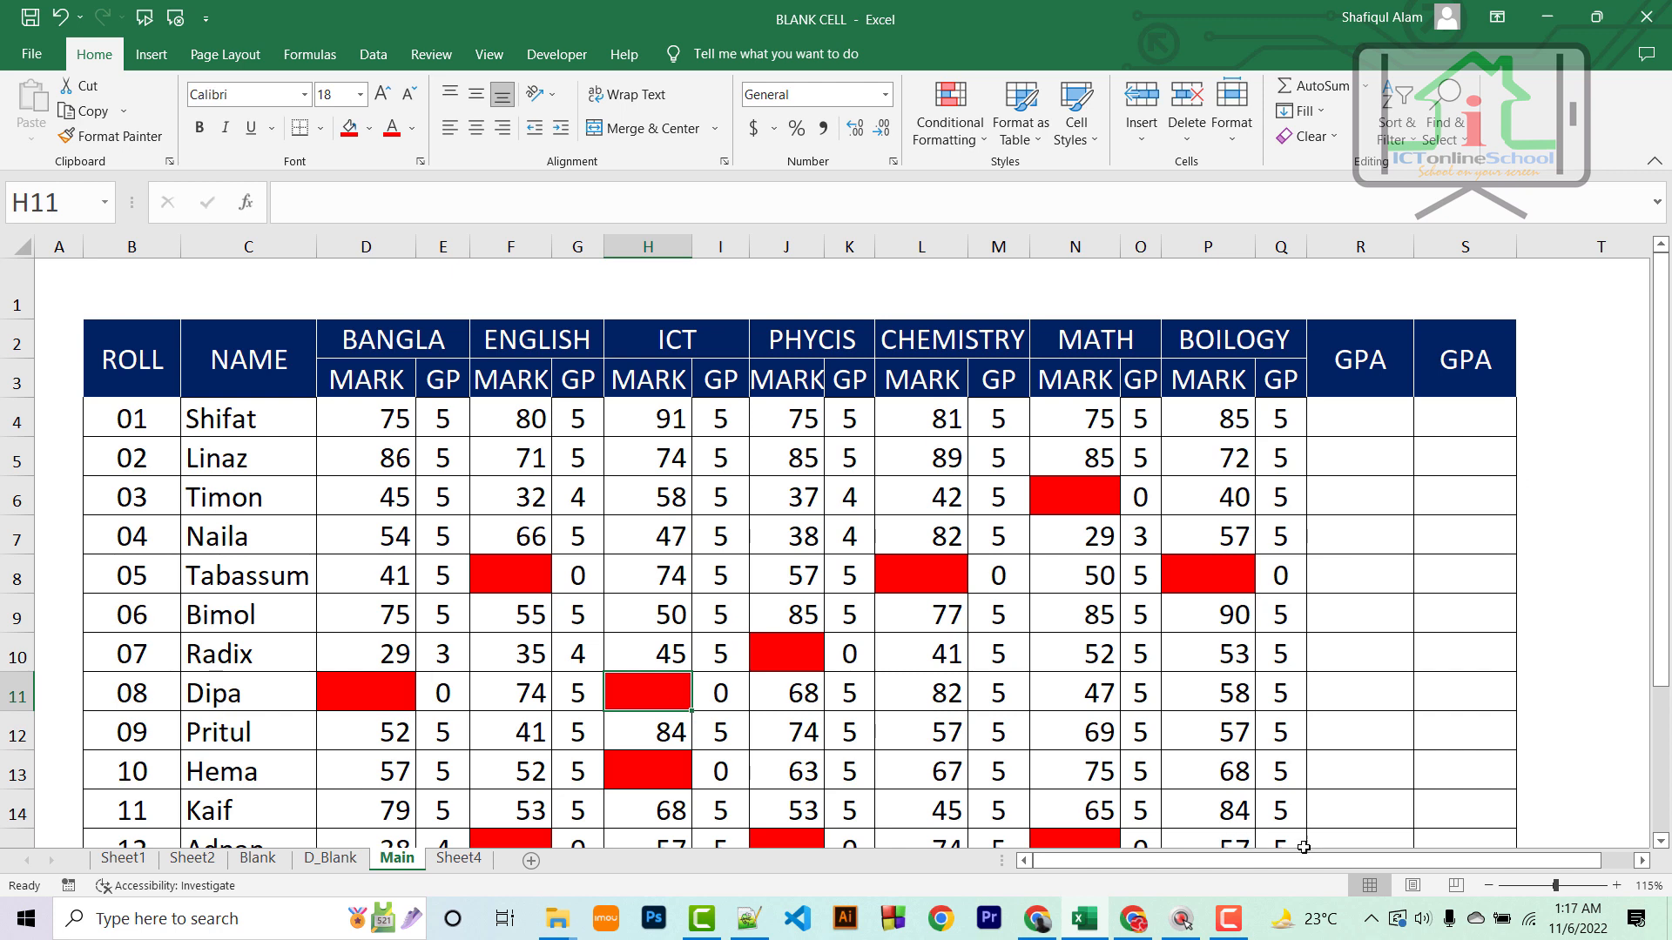
Enter =COUNTBLANK(D4:Q4) in T4 to count roll 01's blank cells, and fill the formula down to T12
scroll(1387, 855, "right", 1)
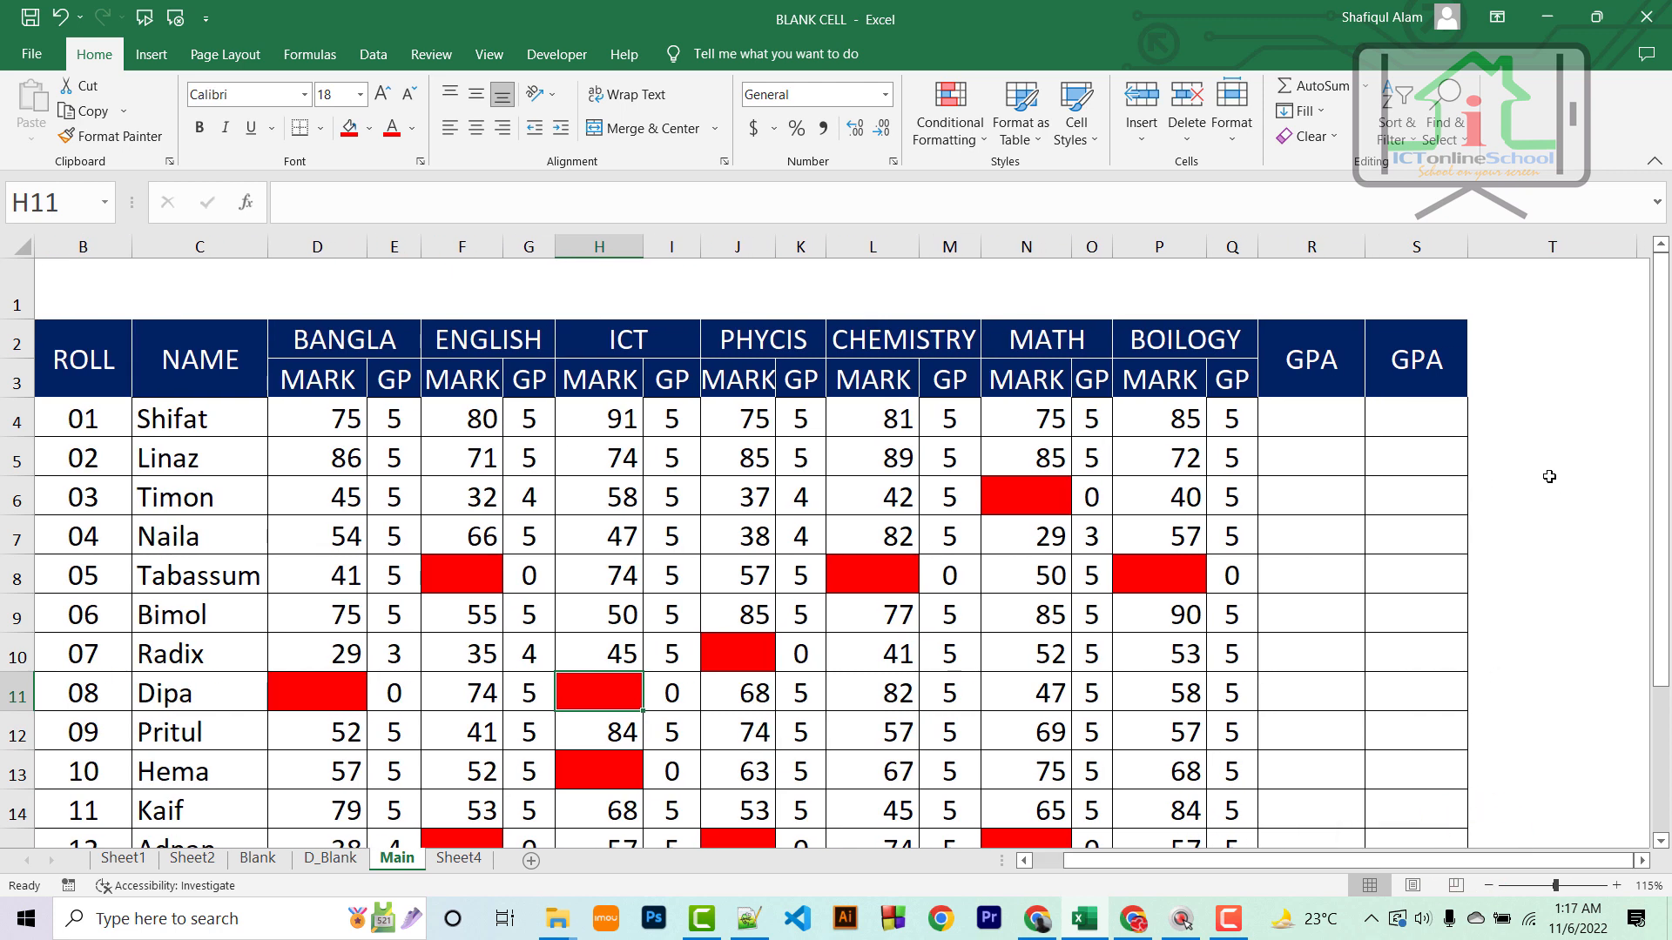
left_click(1519, 462)
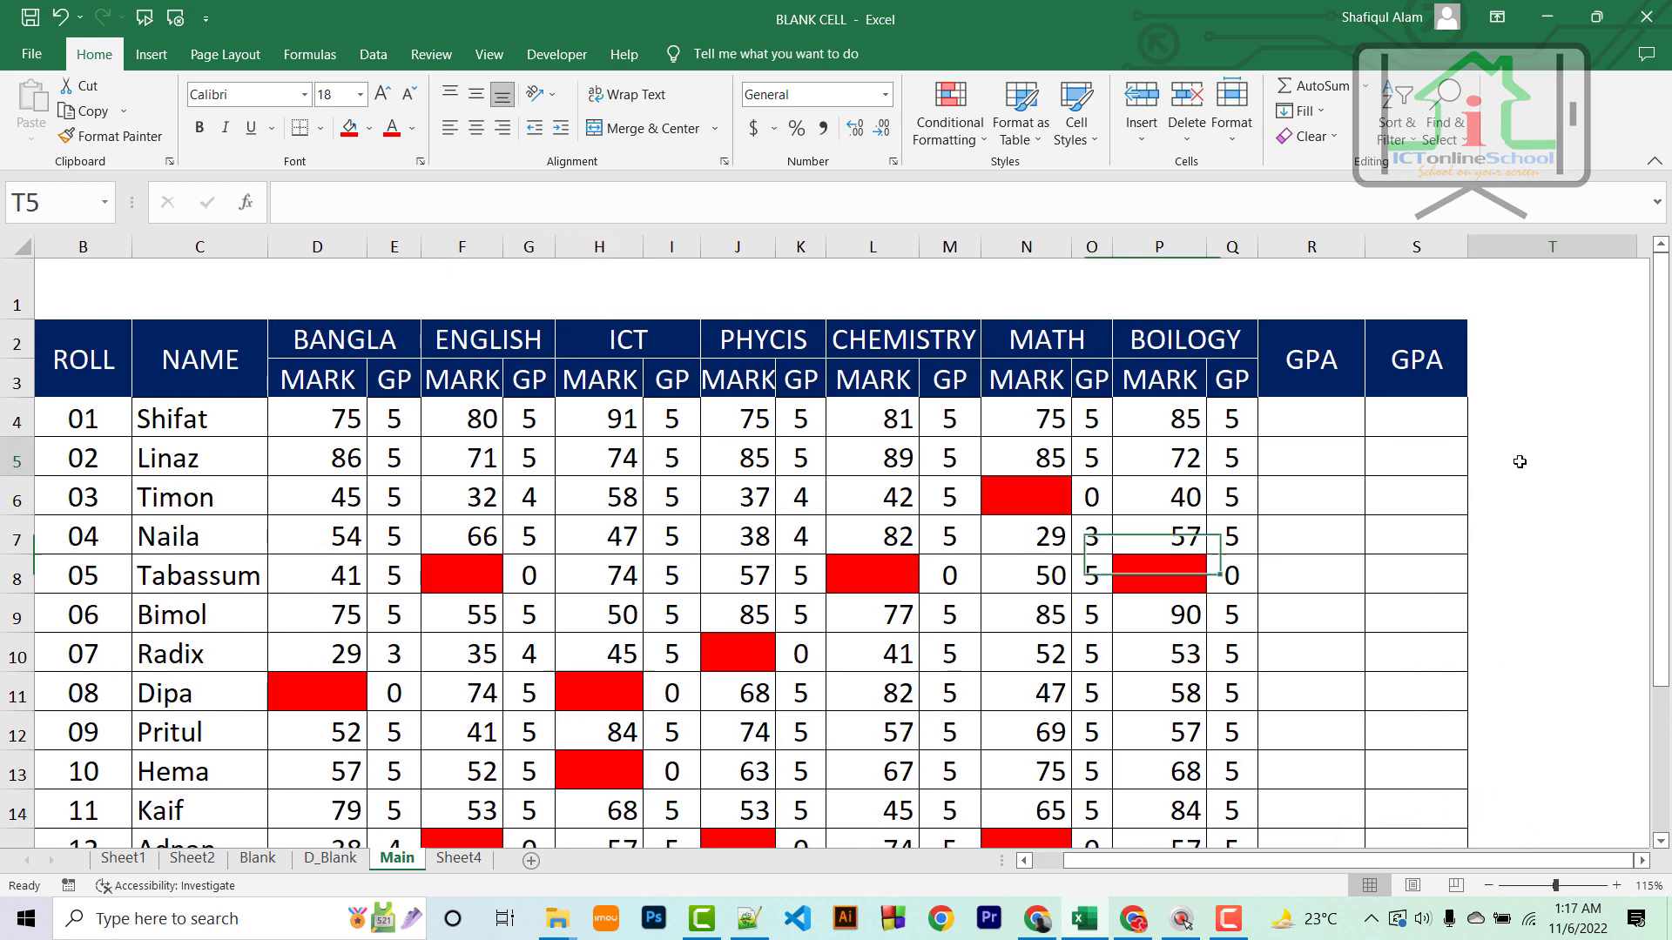
left_click(1530, 420)
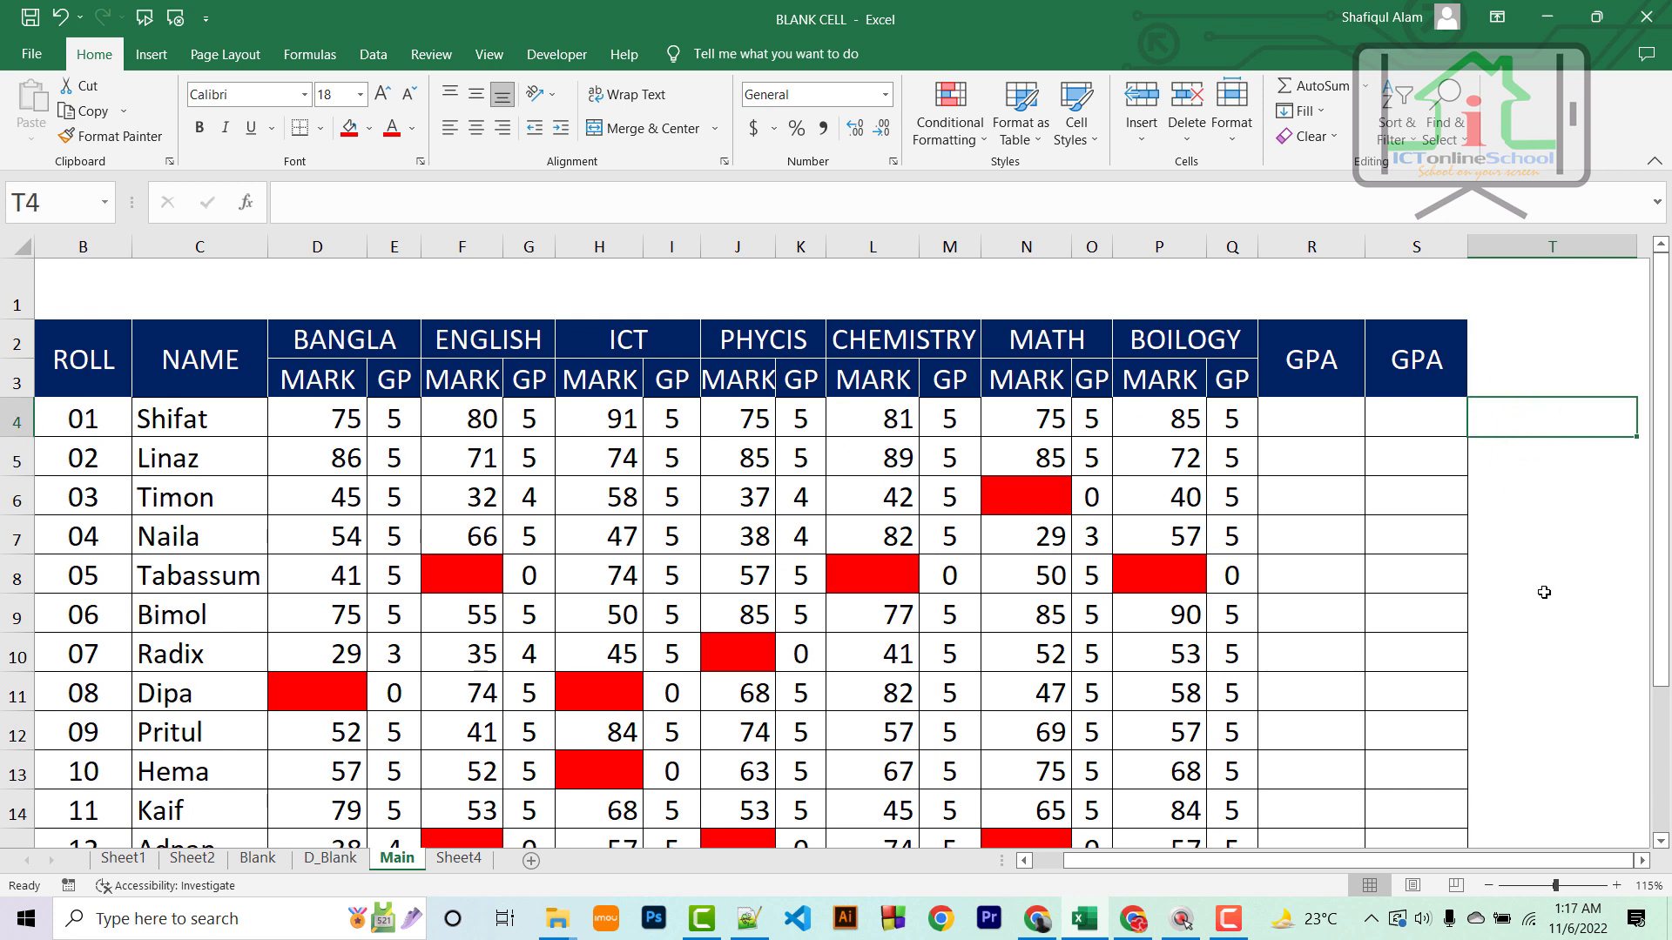
type("=")
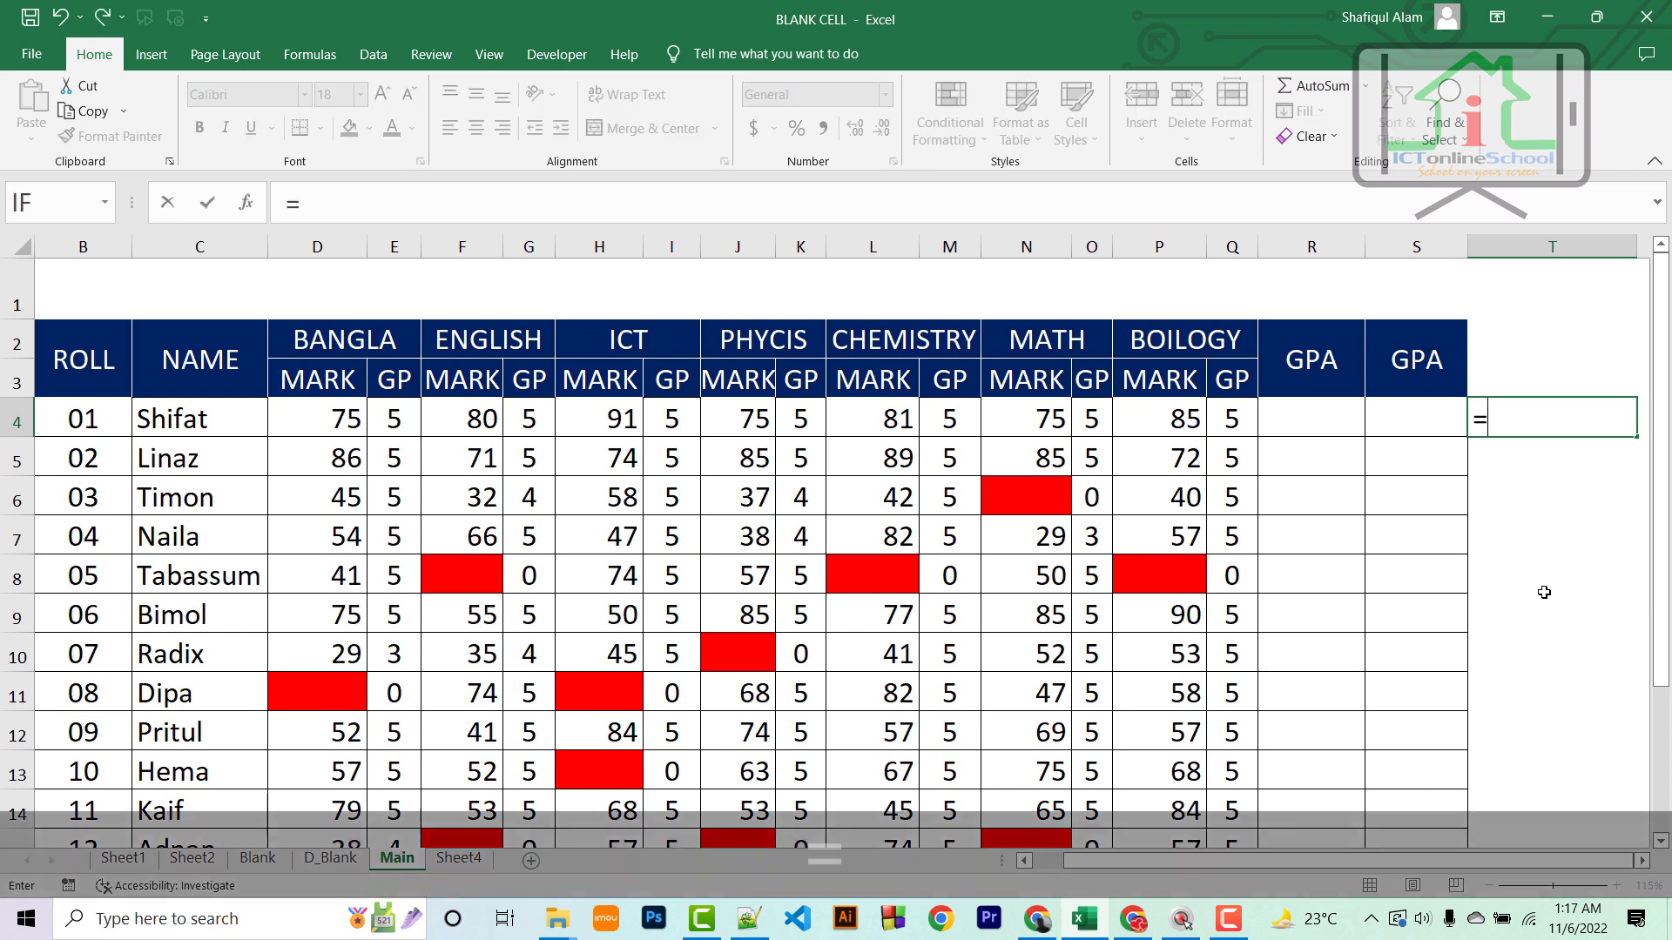
type("coun")
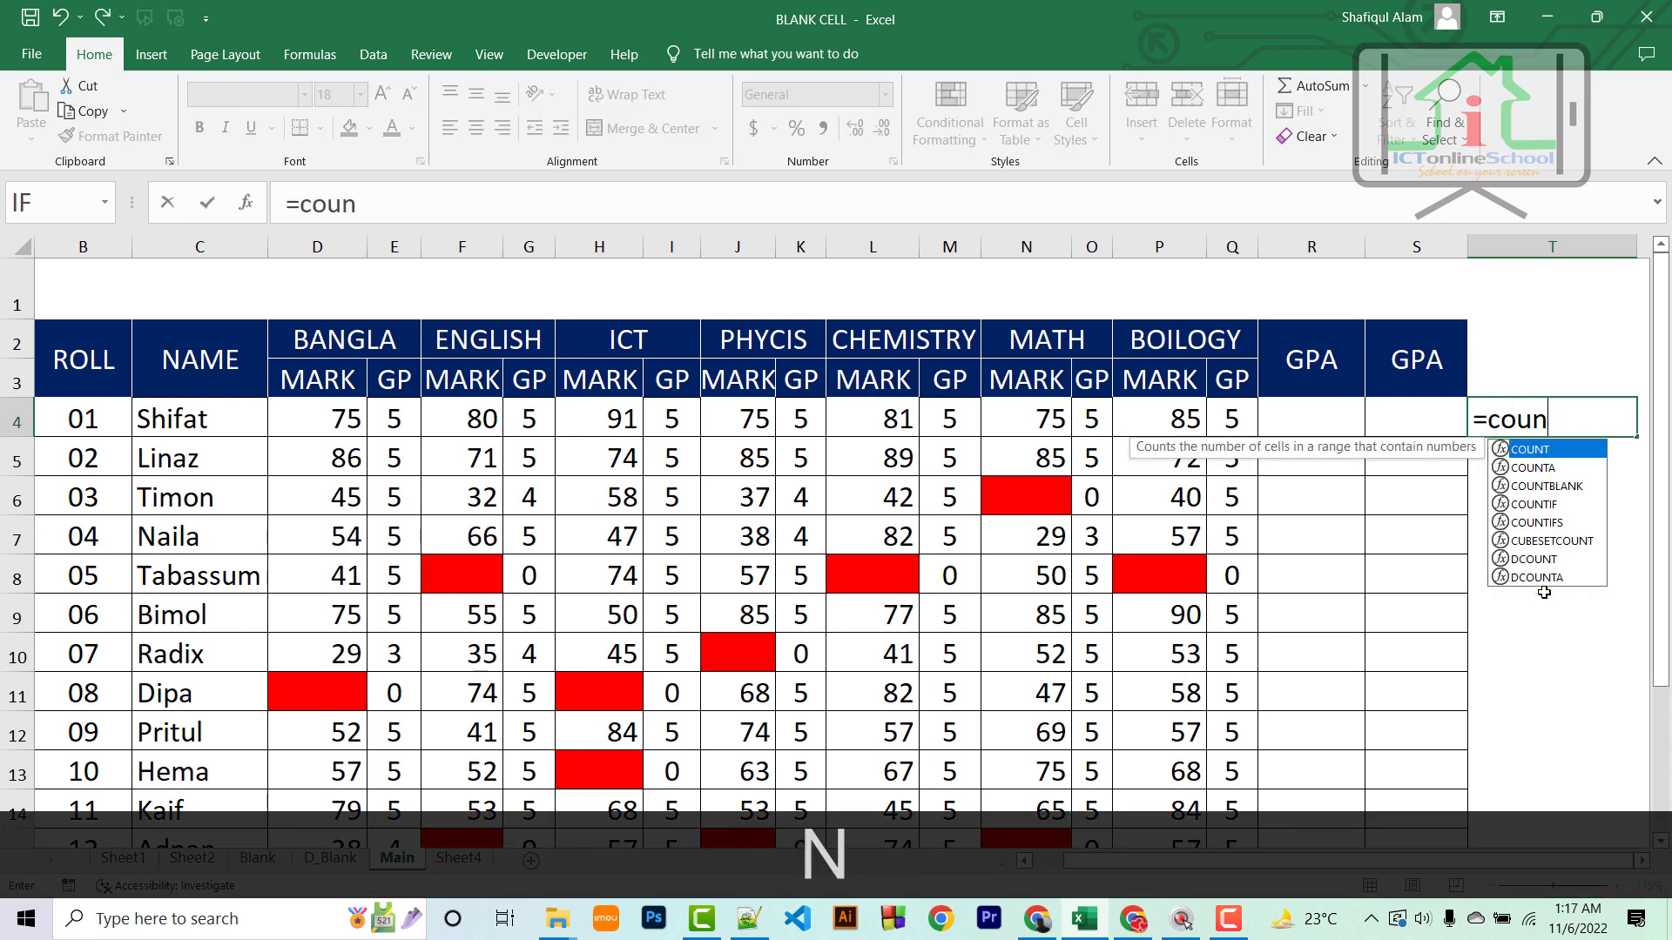
left_click(1574, 497)
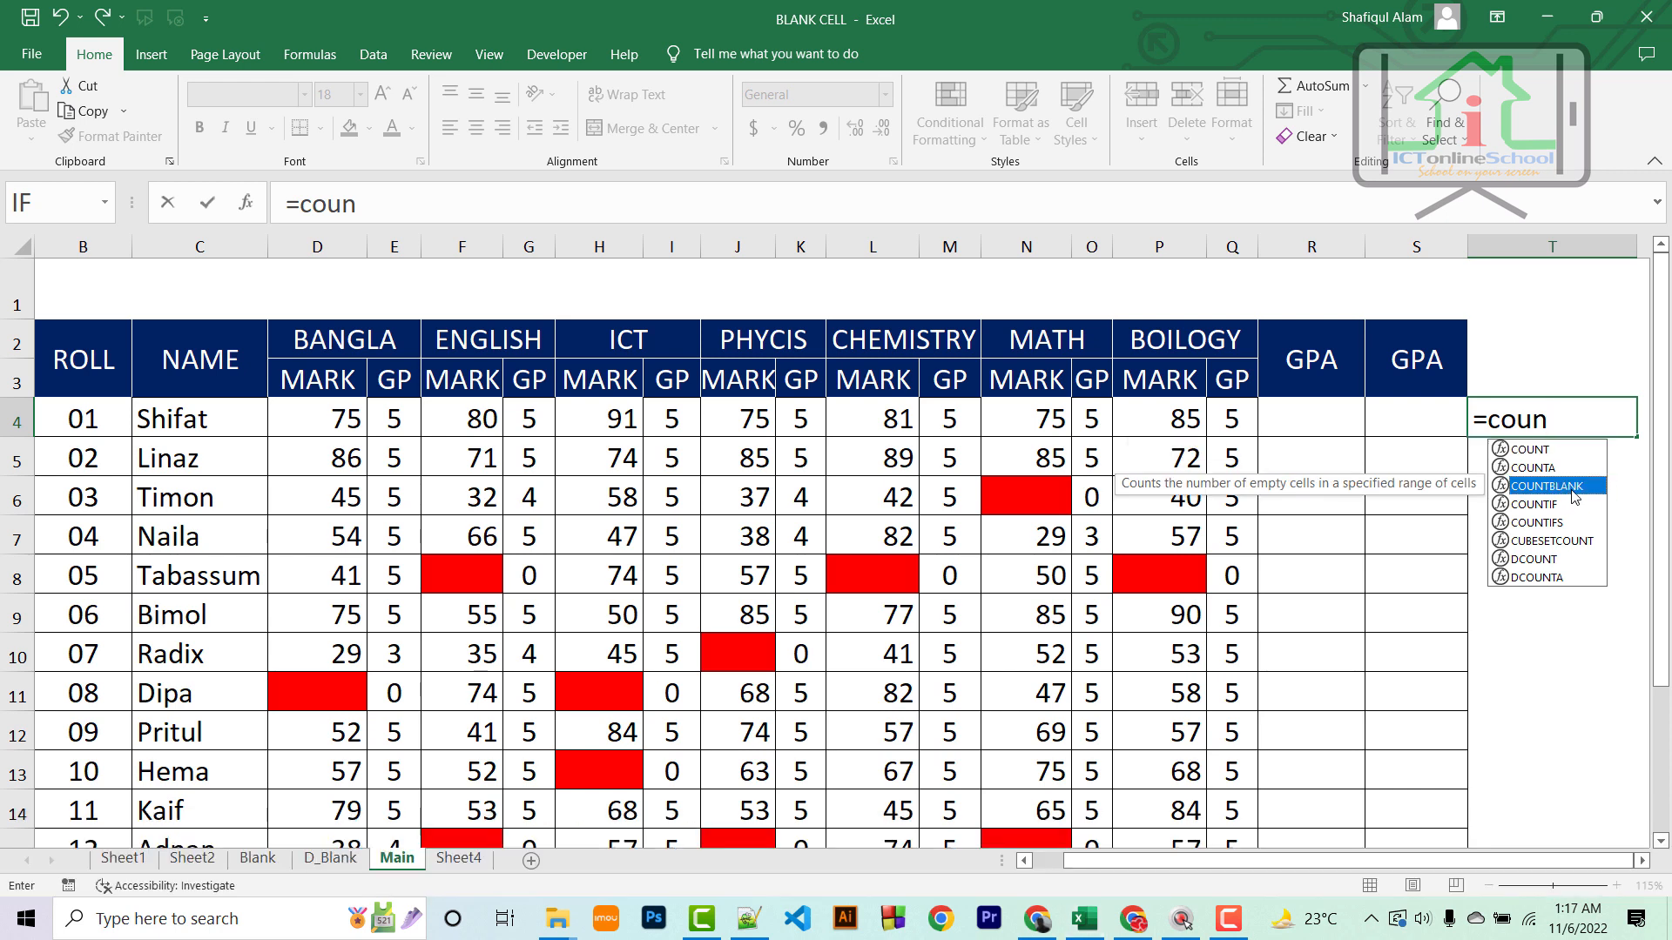
double_click(1574, 496)
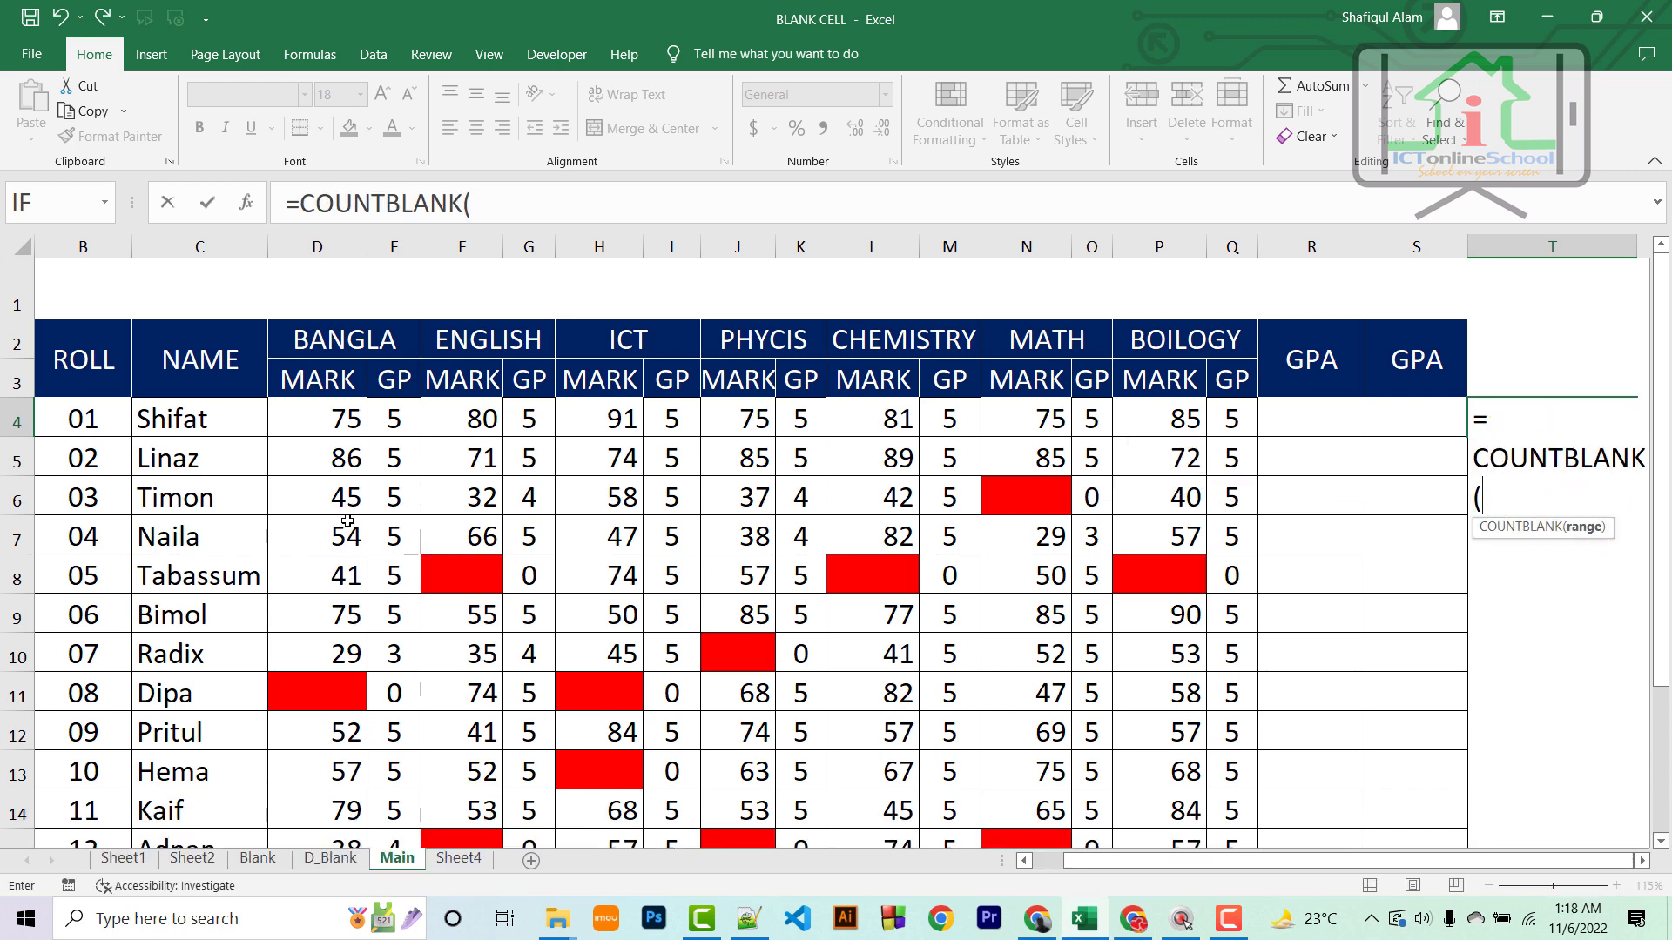
left_click_drag(329, 424, 1213, 416)
type(")")
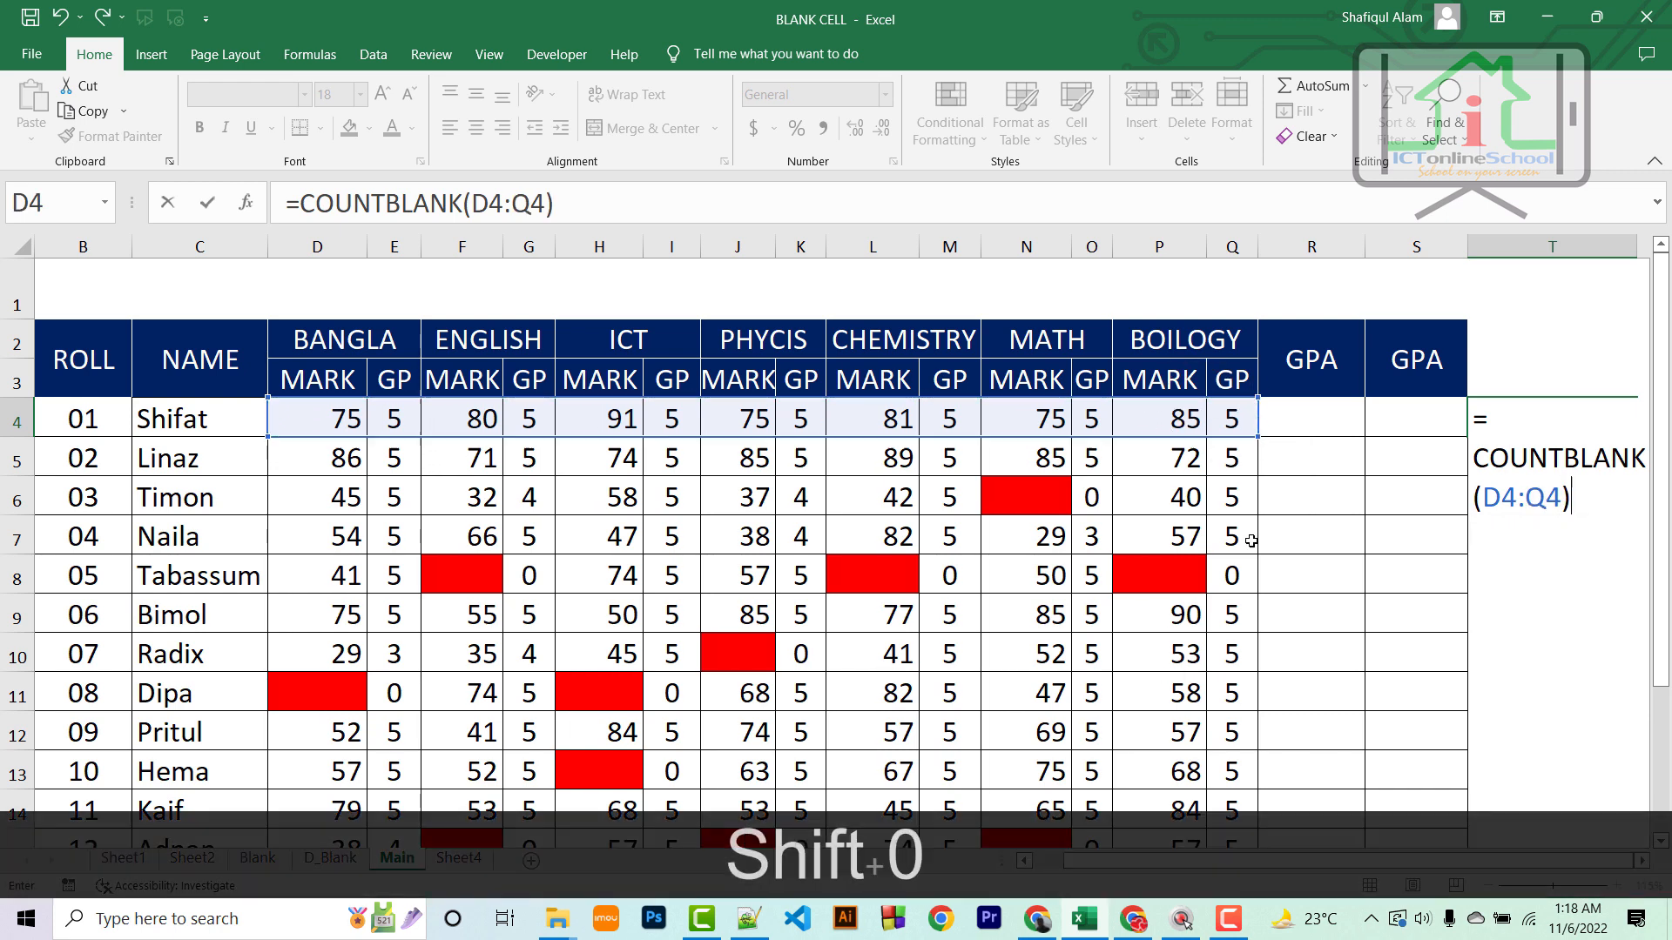
key("Return")
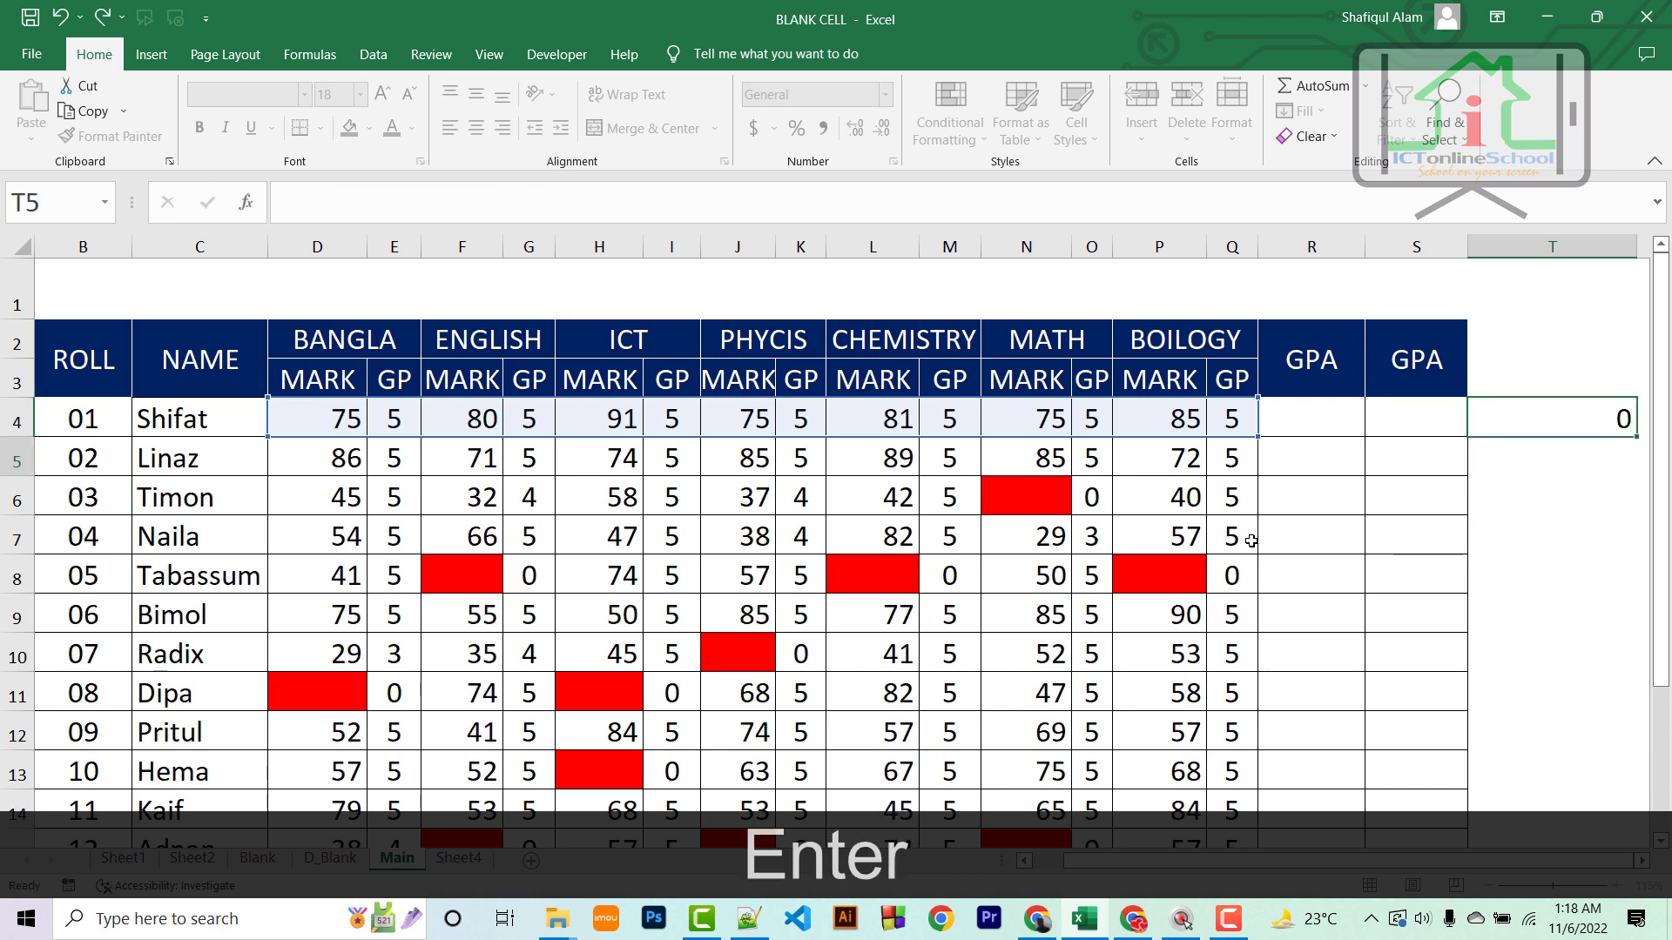
left_click(1618, 421)
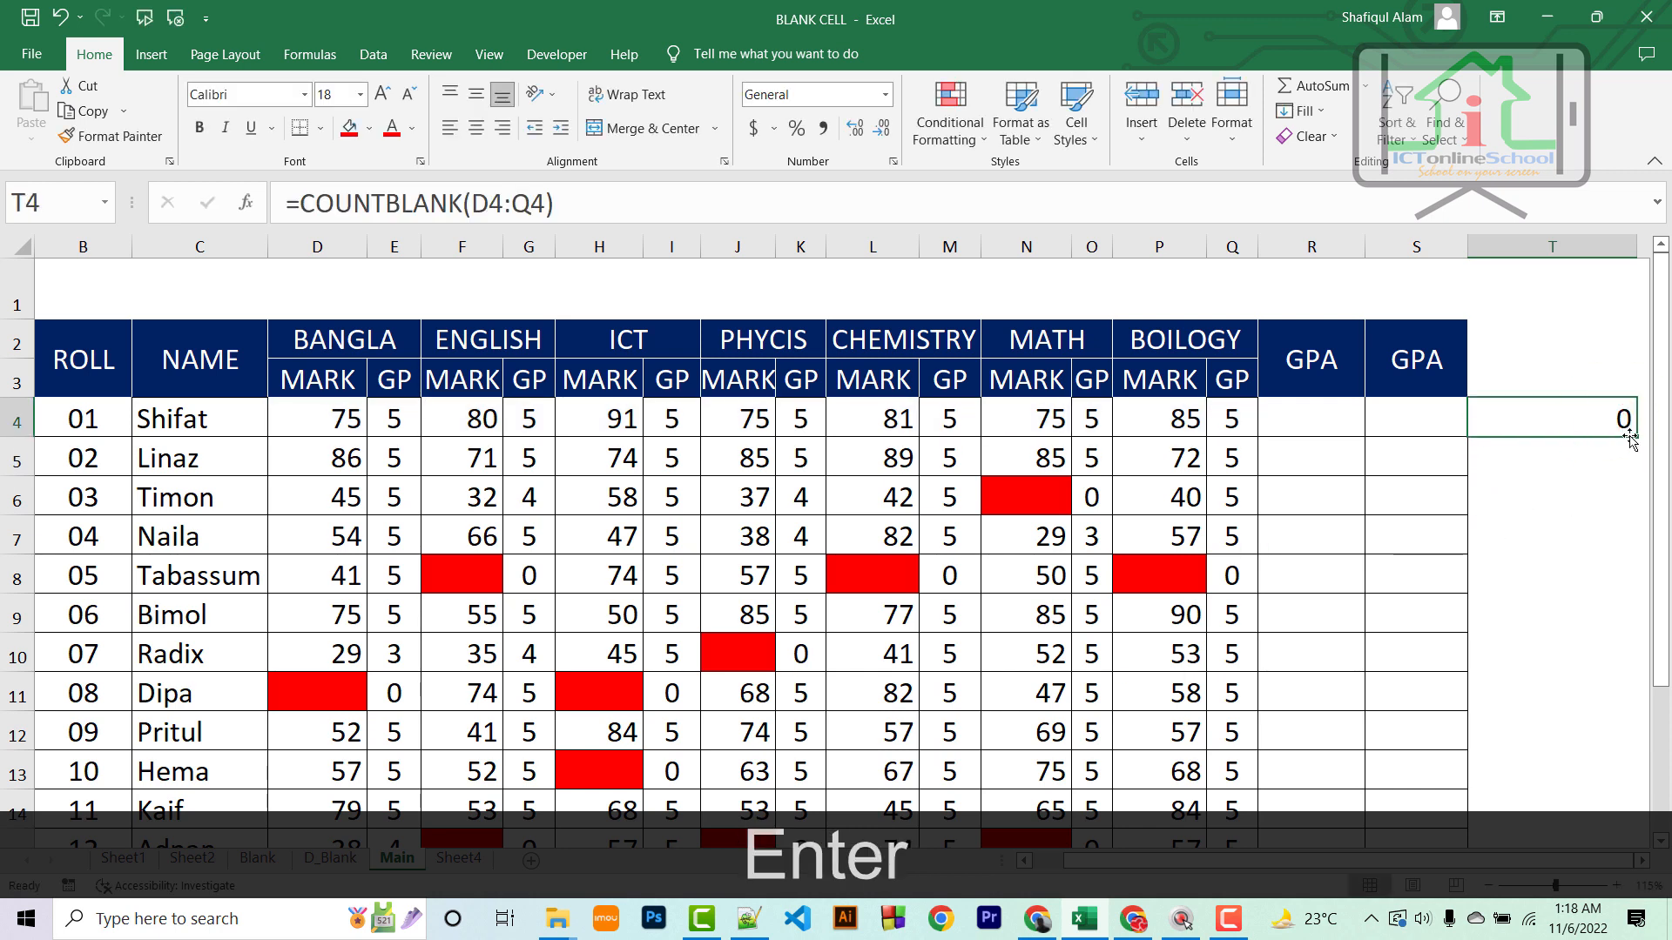
left_click_drag(1636, 436, 1631, 757)
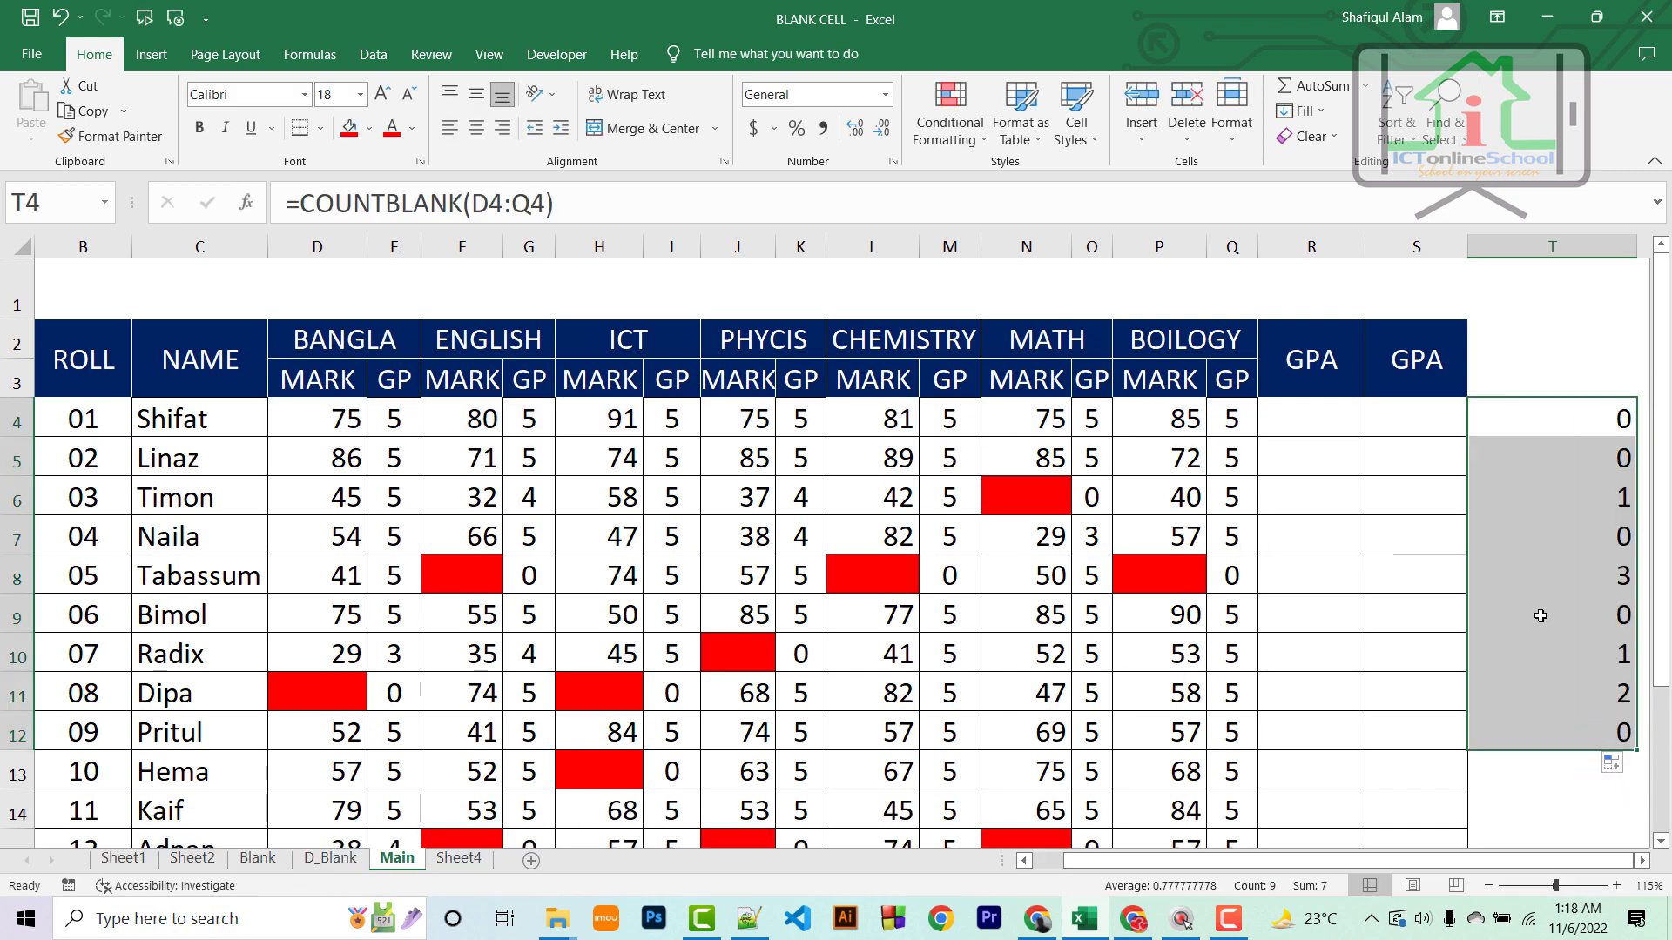
Check the blank counts in column T against the red cells in the rows of rolls 03 and 05
left_click(1158, 567)
left_click(878, 566)
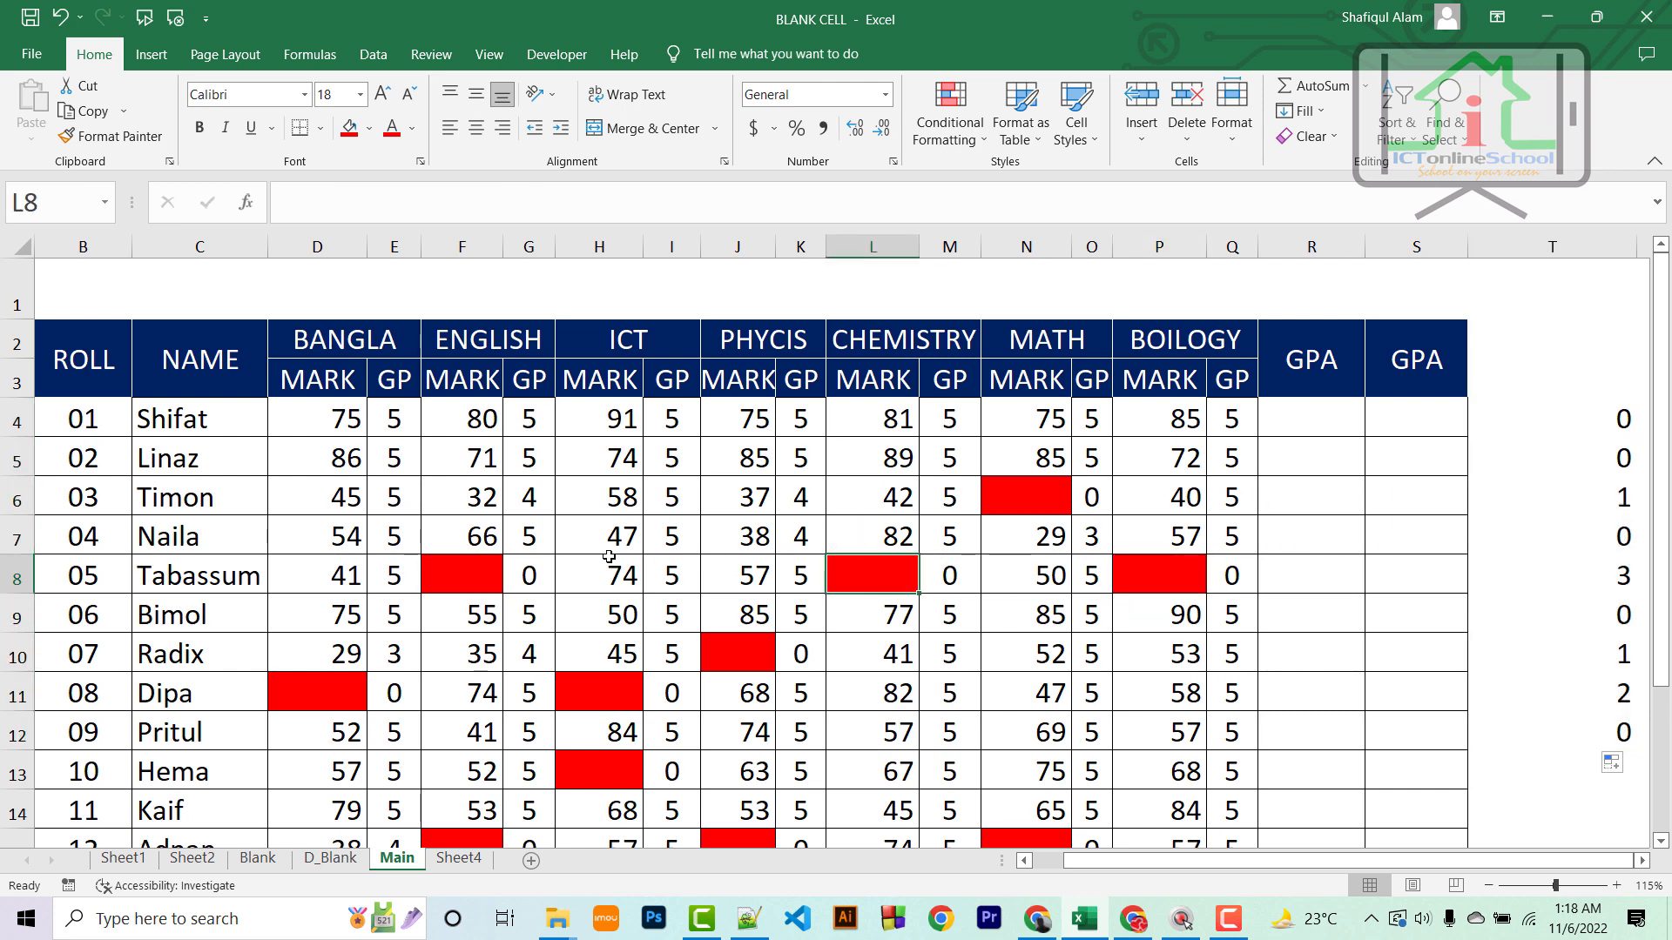
left_click(489, 564)
left_click(1067, 500)
left_click(1624, 601)
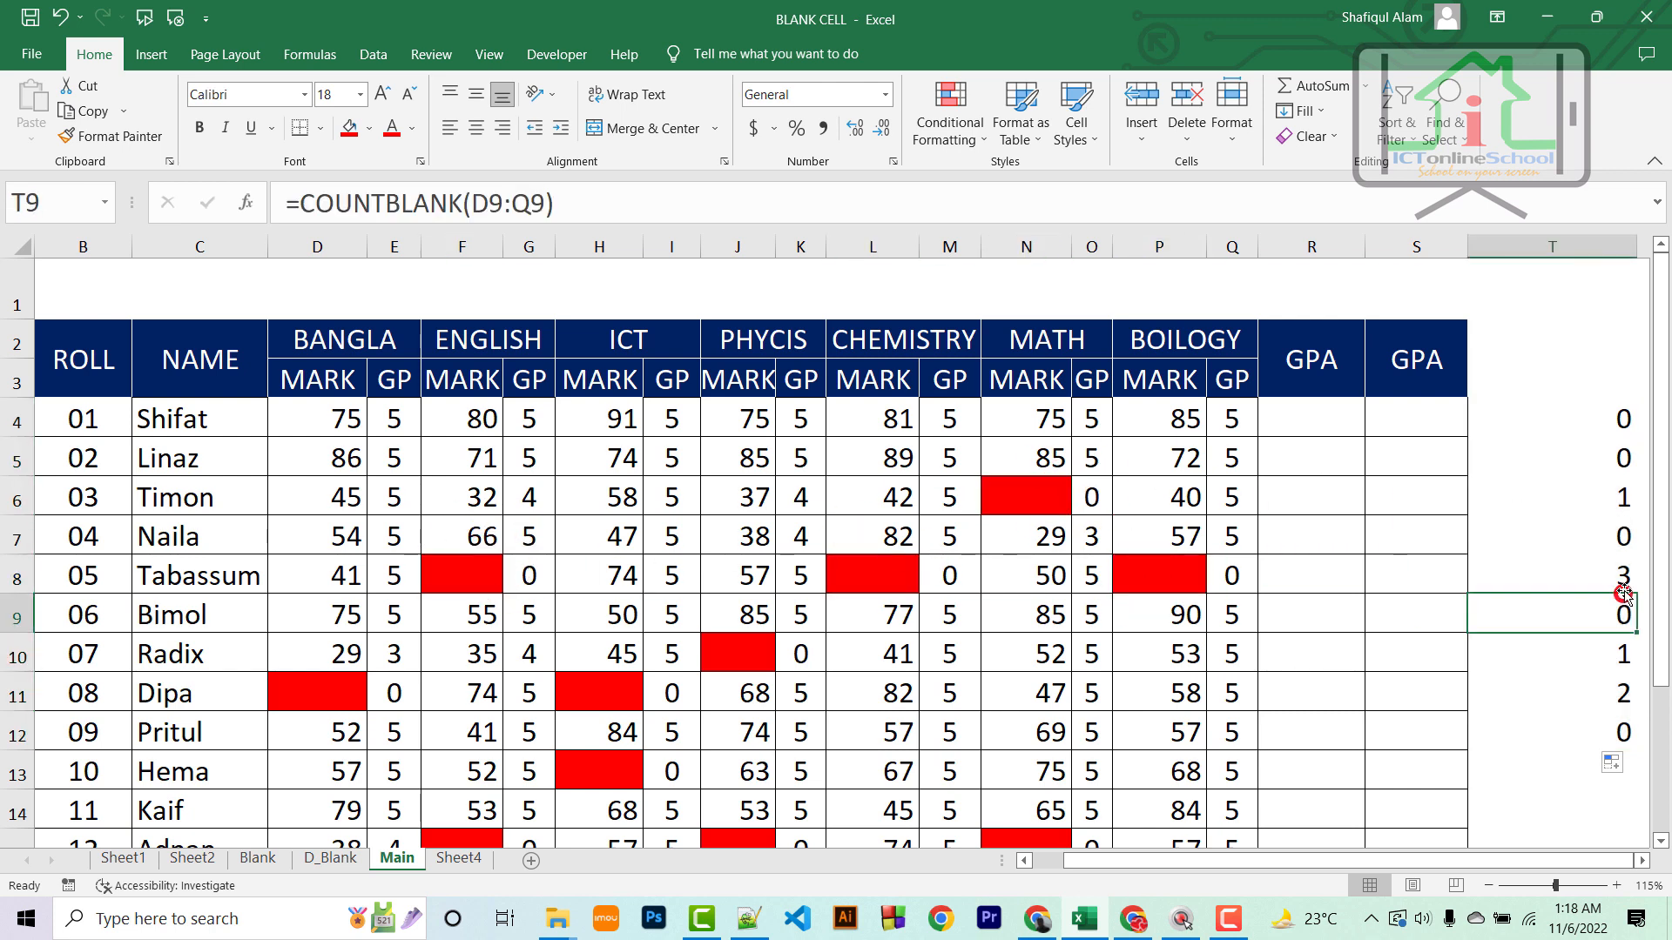
left_click(1625, 570)
left_click(1641, 383)
left_click_drag(1194, 864, 1132, 867)
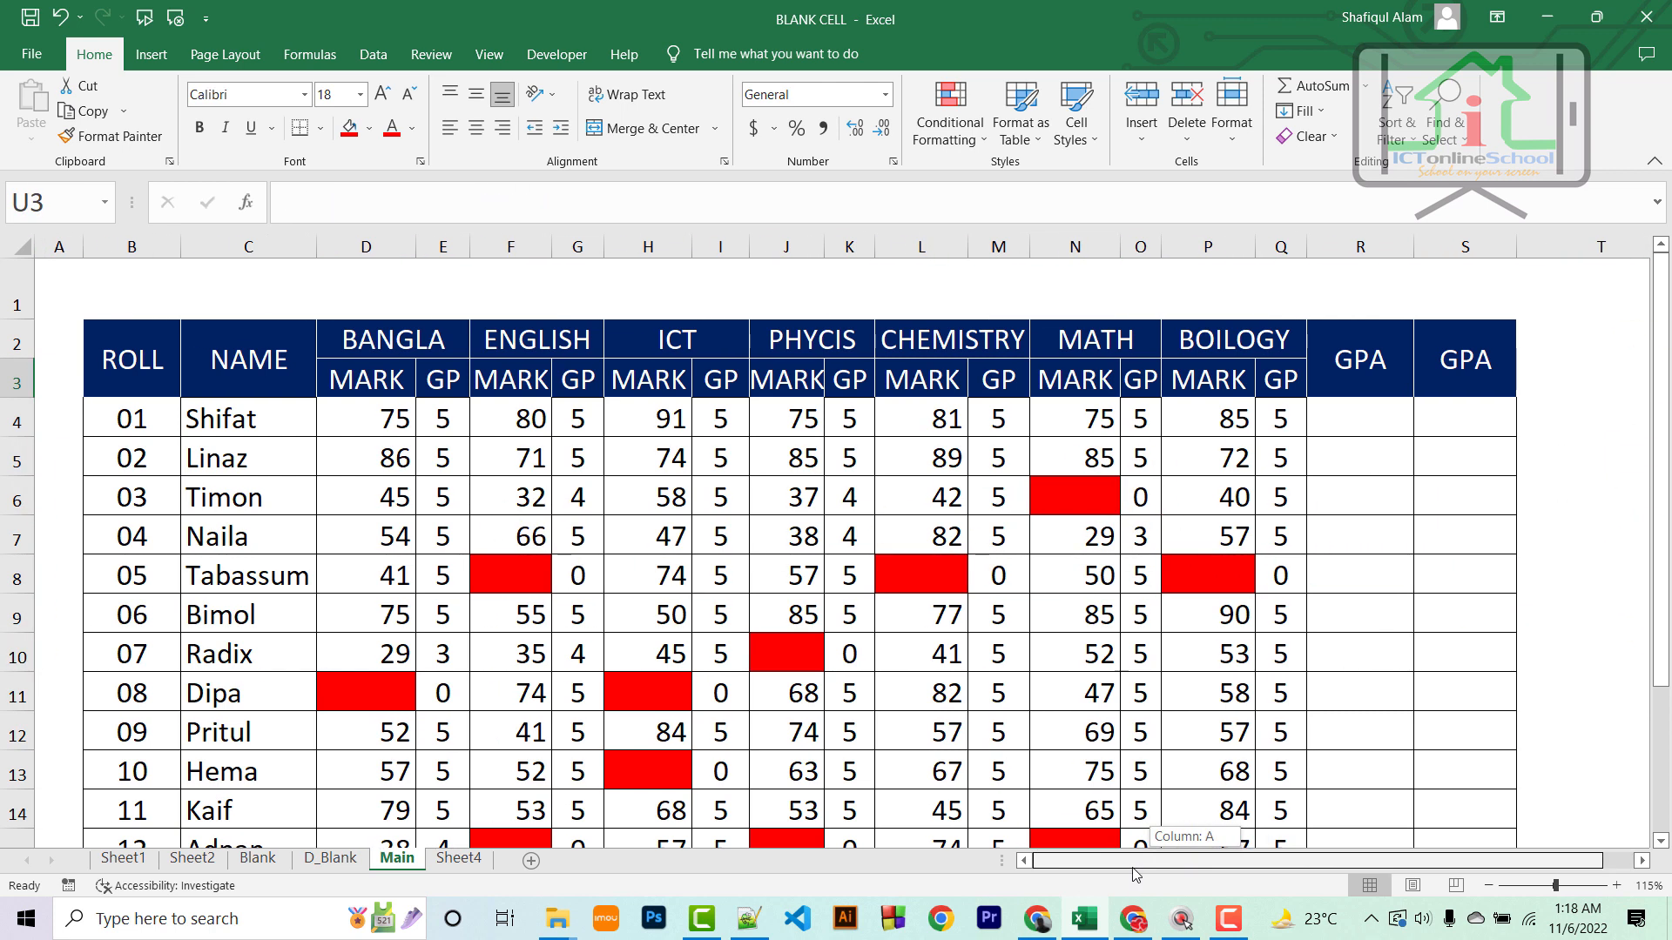
scroll(855, 574, "down", 1)
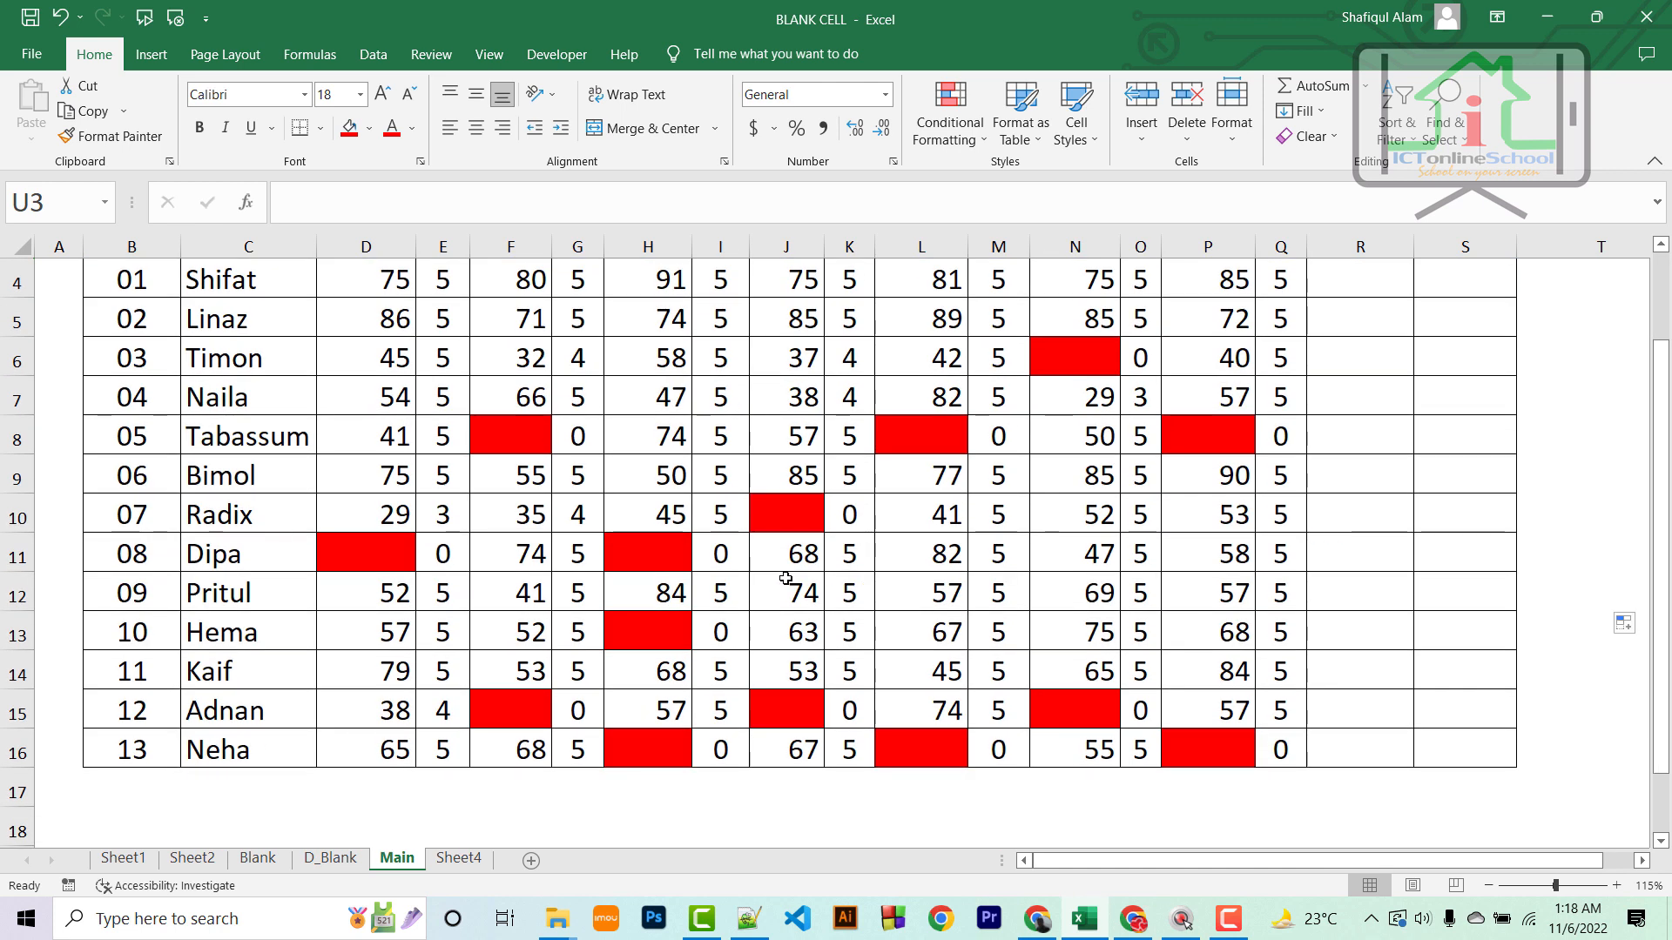